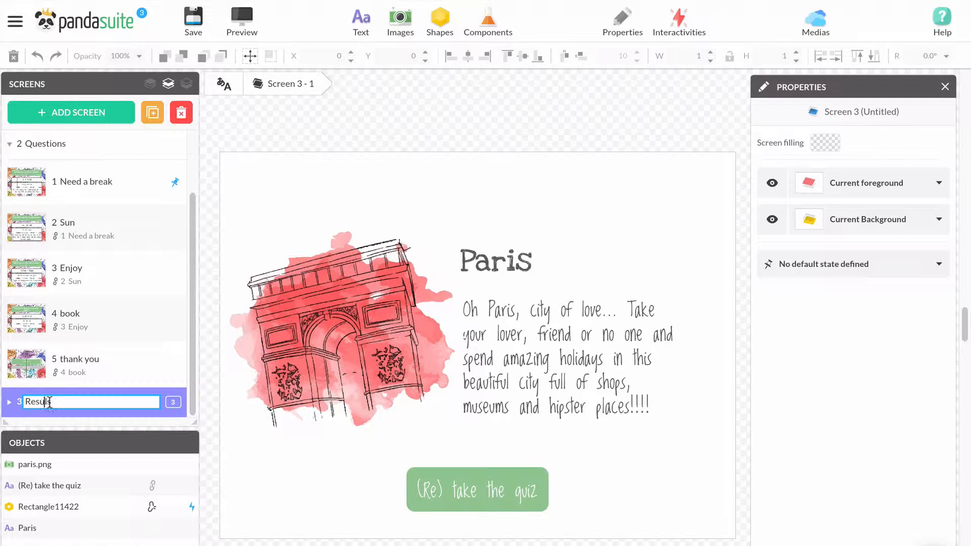
Step: Rename screen 3 as Results
type("ls")
key("BackSpace")
type("ts")
left_click(263, 396)
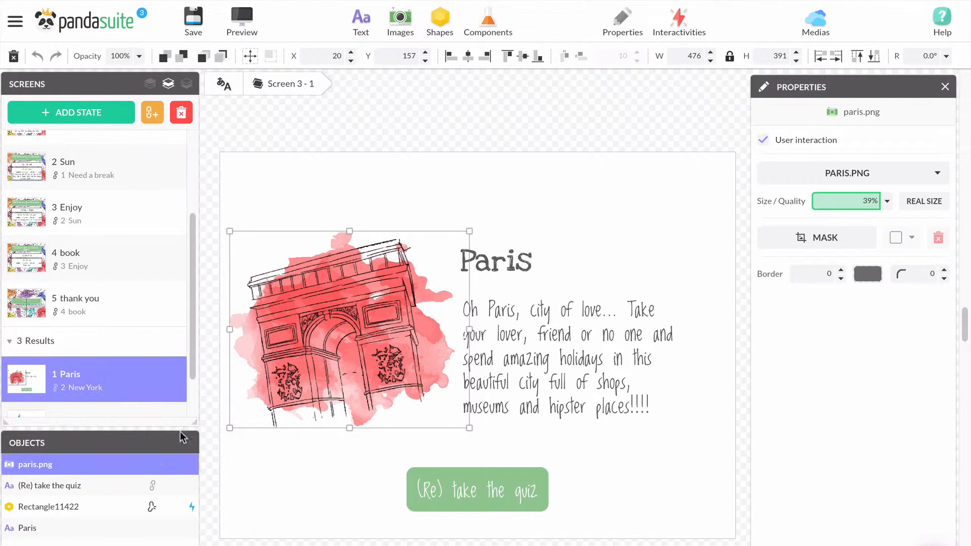
scroll(106, 377, "down", 1)
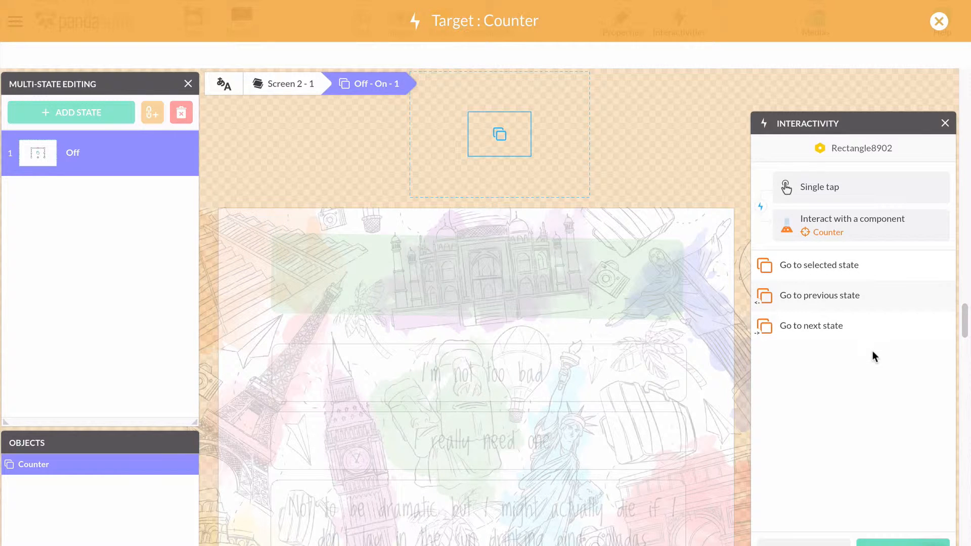
Step: Make single taps on the first and third answers of Need a break advance Counter to the next state, with interval 3 for the third
left_click(858, 330)
left_click(866, 325)
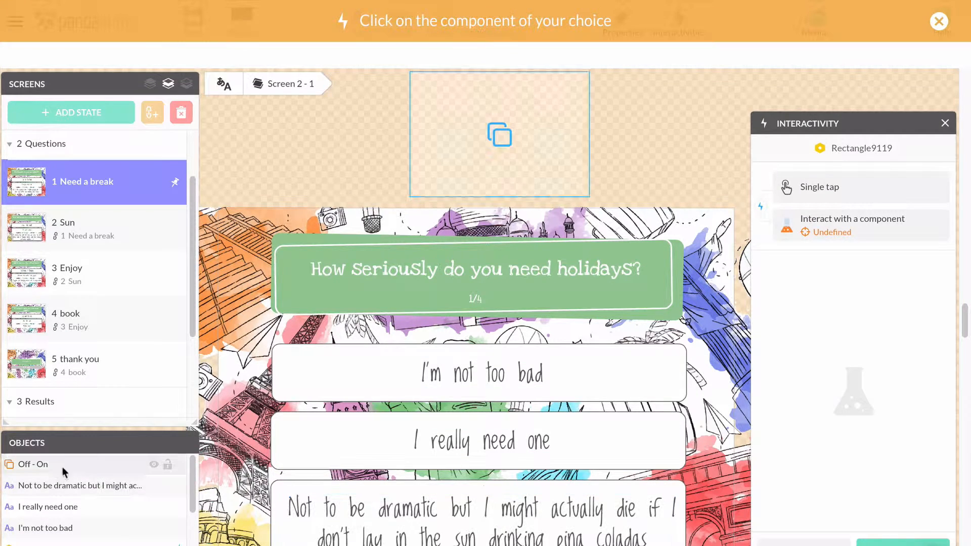
left_click(76, 464)
left_click(82, 465)
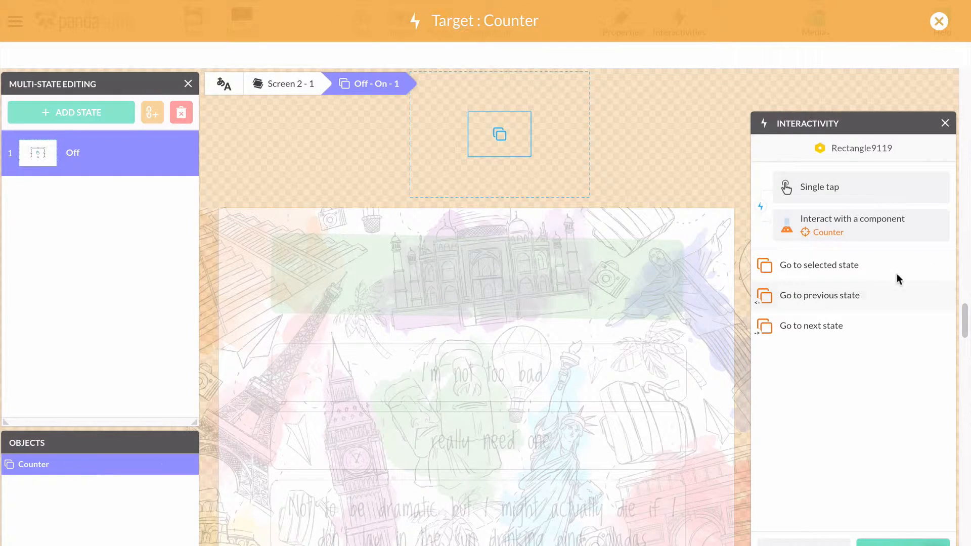
left_click(878, 326)
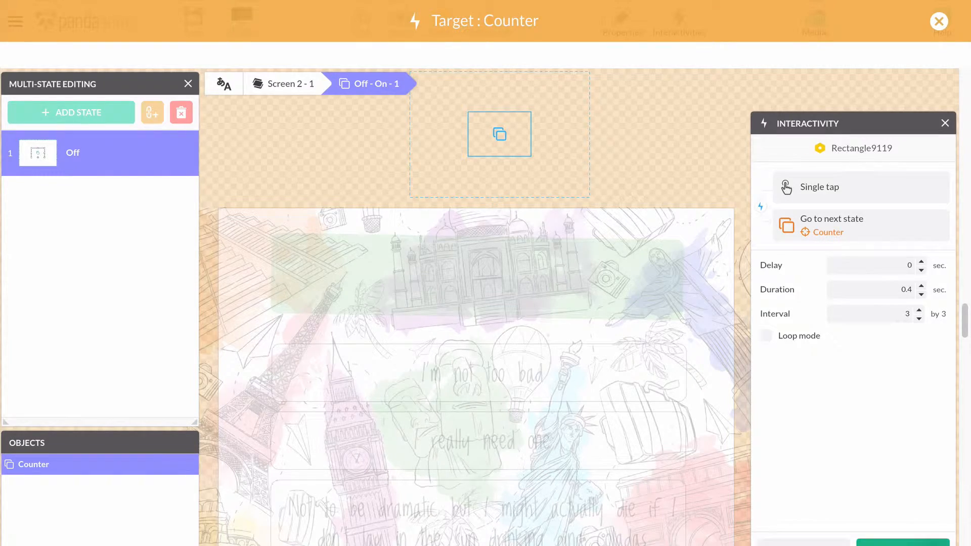
left_click(903, 543)
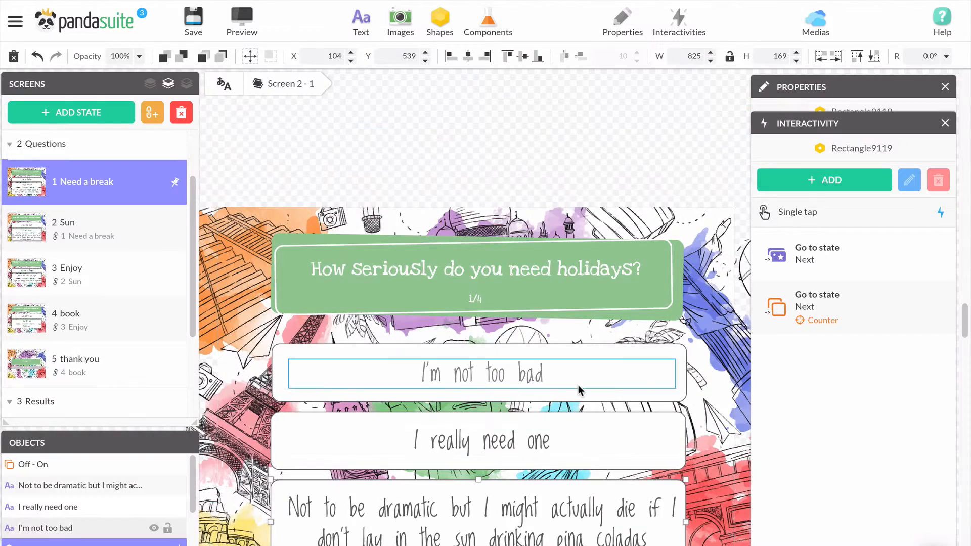
Step: Open the Sun state and select the box behind the answer "Hum... The what?"
left_click(75, 241)
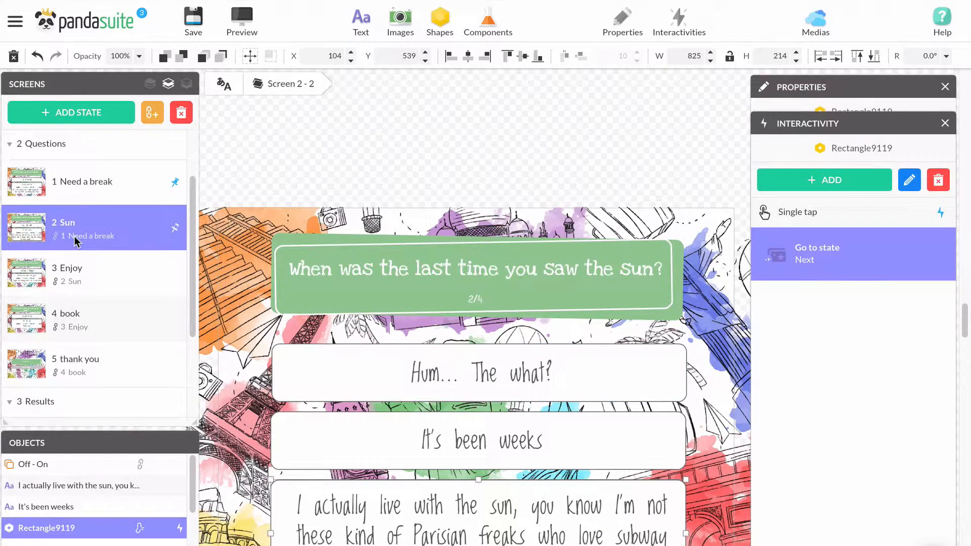
left_click(547, 355)
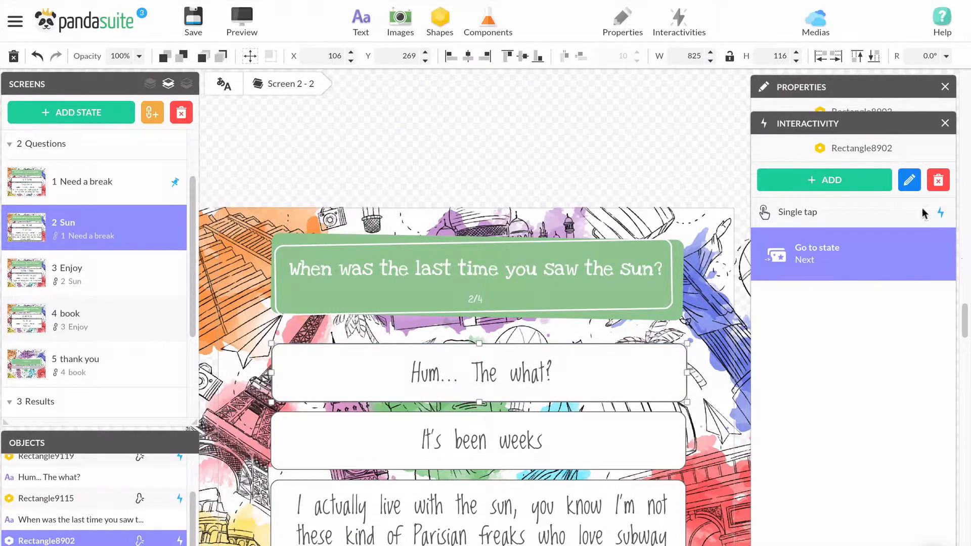
left_click(825, 180)
left_click(843, 265)
left_click(824, 349)
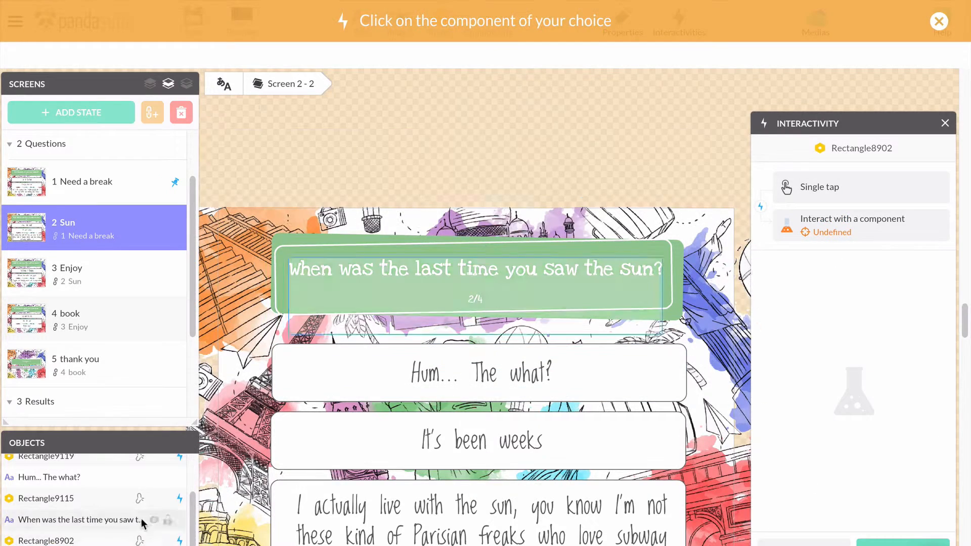
scroll(141, 521, "up", 2)
left_click(135, 466)
left_click(839, 327)
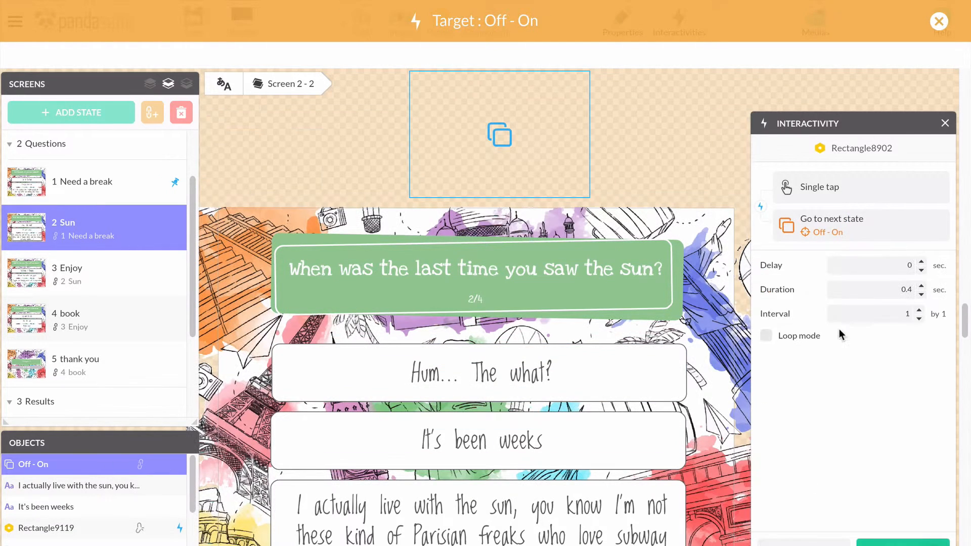
left_click(919, 314)
left_click(896, 407)
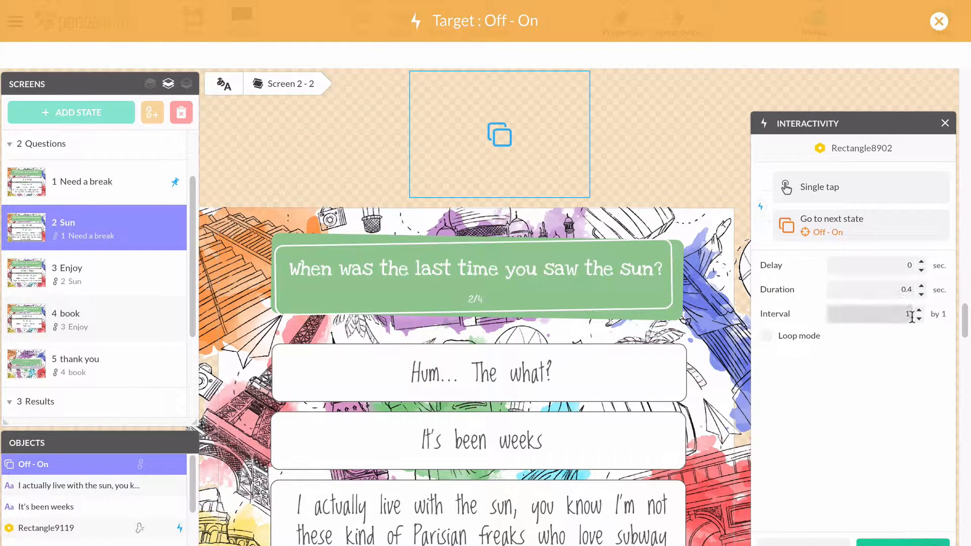
left_click(810, 543)
Step: Add a single-tap interaction to the "Hum... The what?" box that sends the Counter inside Off - On to its next state
left_click(825, 180)
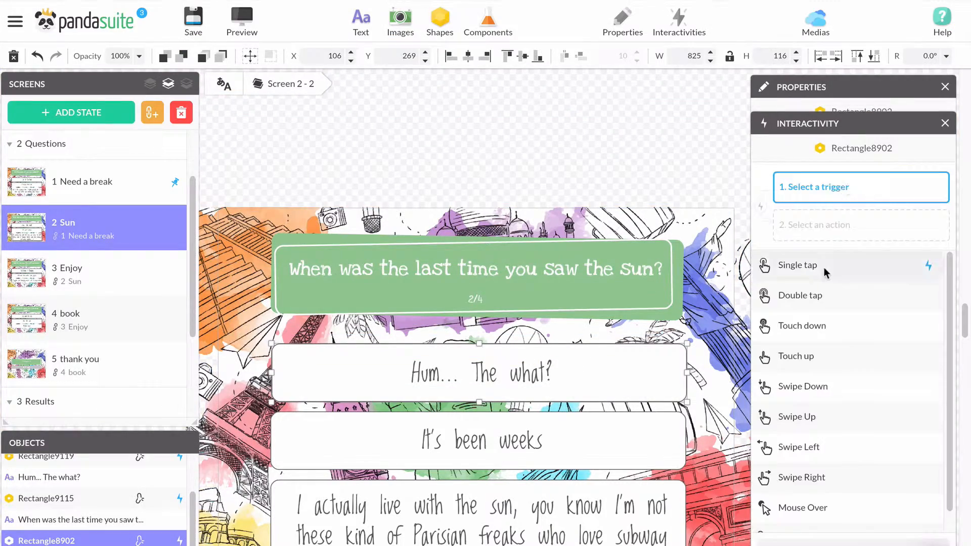
left_click(824, 267)
left_click(825, 349)
scroll(70, 512, "up", 2)
left_click(80, 469)
left_click(80, 473)
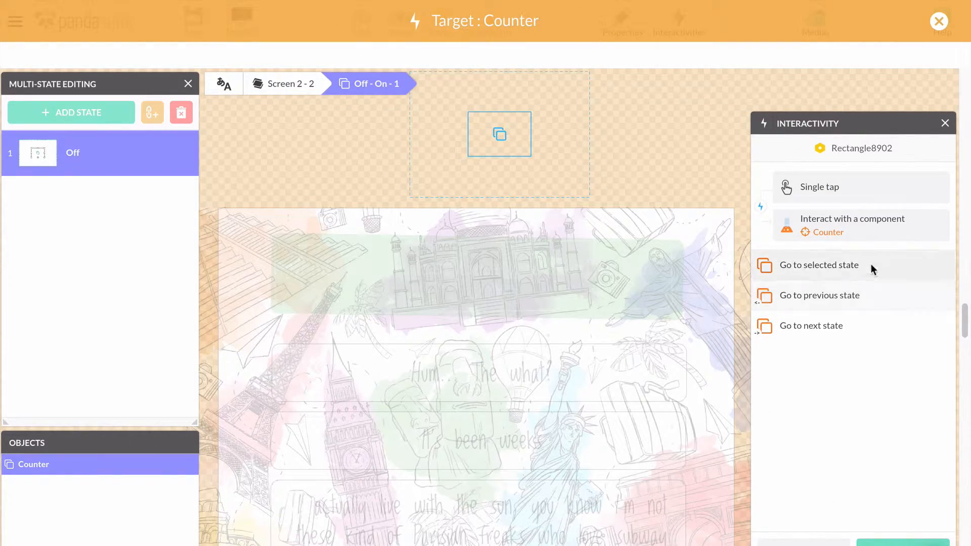
left_click(890, 326)
left_click(905, 543)
Step: Add a single-tap interaction to the "It's been weeks" box that sends the Counter component to its next state
left_click(660, 454)
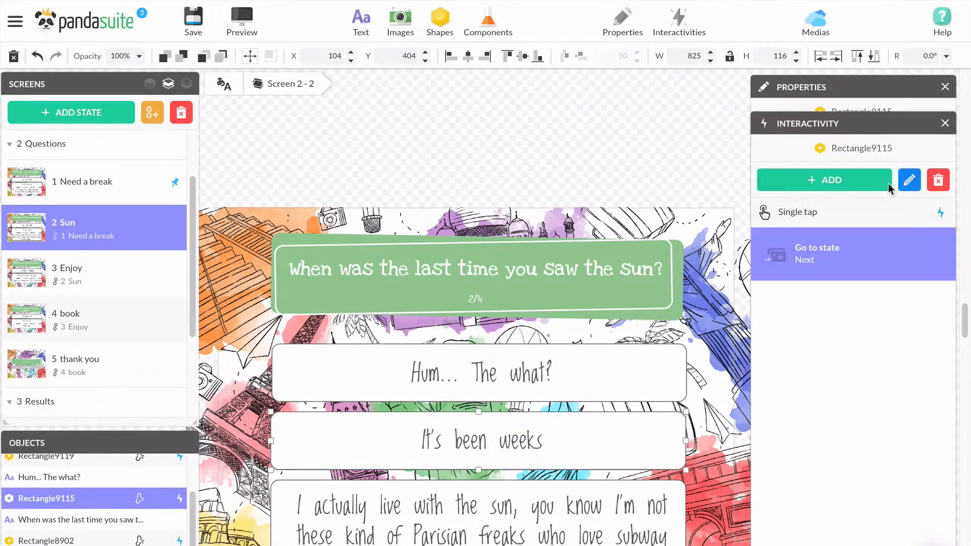
left_click(824, 180)
left_click(842, 268)
left_click(829, 344)
scroll(76, 496, "up", 2)
left_click(76, 465)
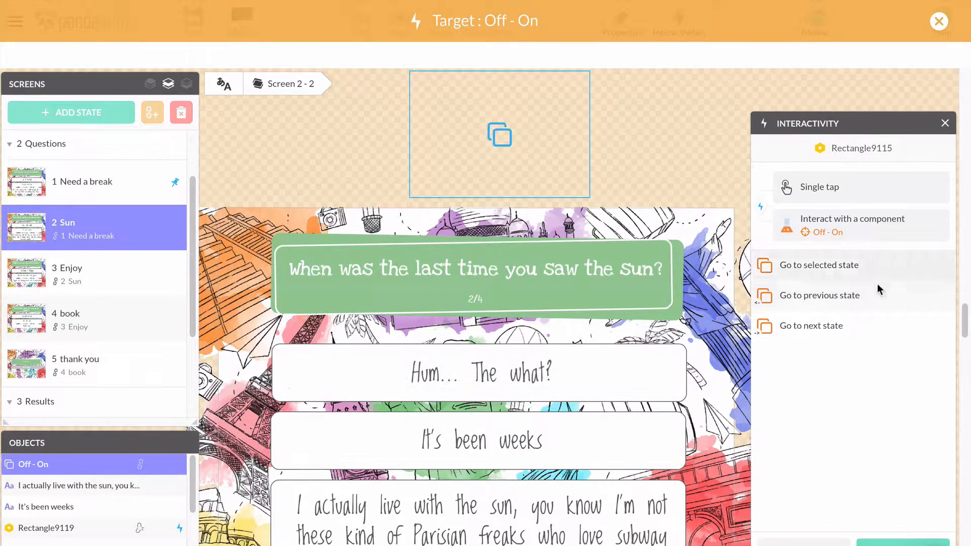
left_click(96, 465)
left_click(96, 464)
left_click(854, 323)
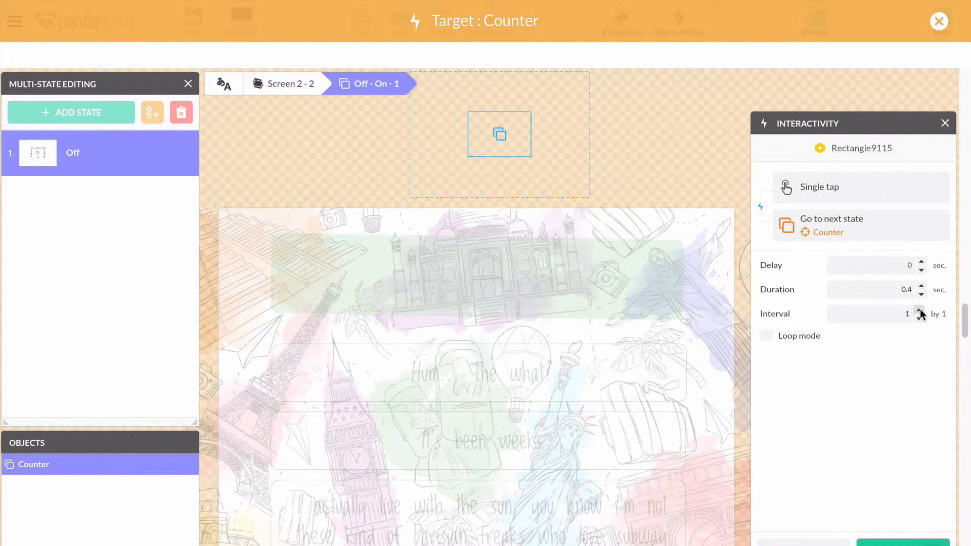
left_click(903, 542)
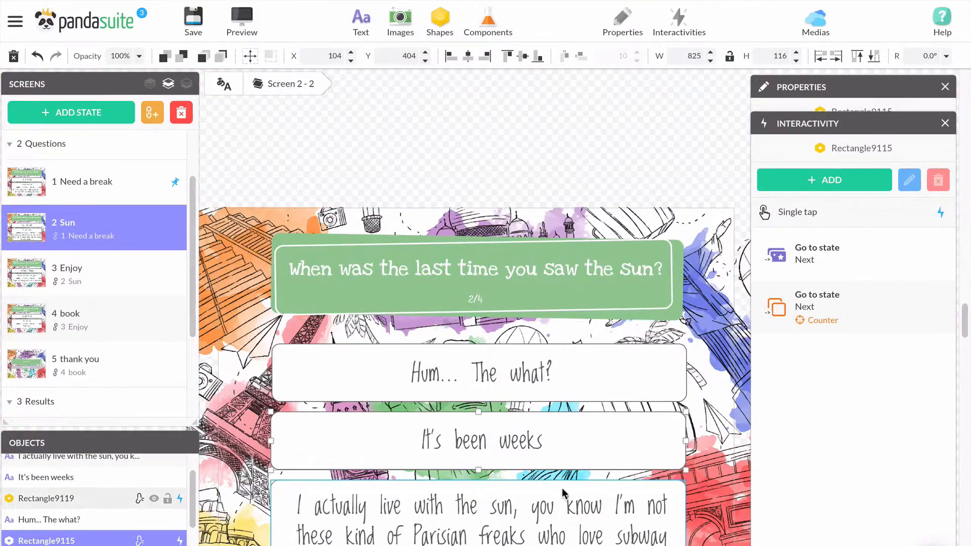
Step: Give the third answer box of the Sun state a single-tap interaction that moves Counter to its next state
left_click(101, 499)
left_click(830, 180)
left_click(842, 269)
left_click(830, 342)
left_click(86, 464)
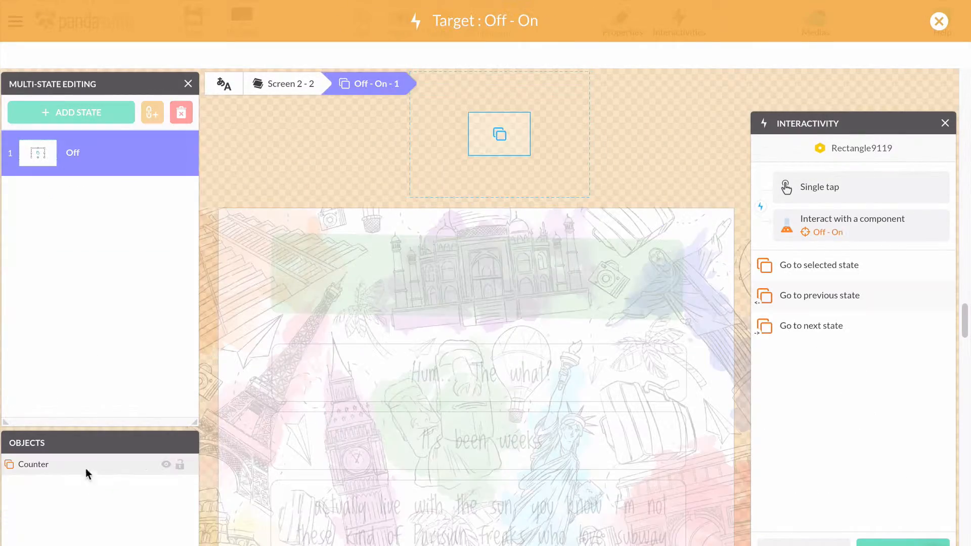
left_click(86, 463)
left_click(843, 325)
left_click(903, 543)
Step: In the Enjoy state, make a single tap on the "Sightseeing & Partying" box move Counter to its next state
left_click(94, 274)
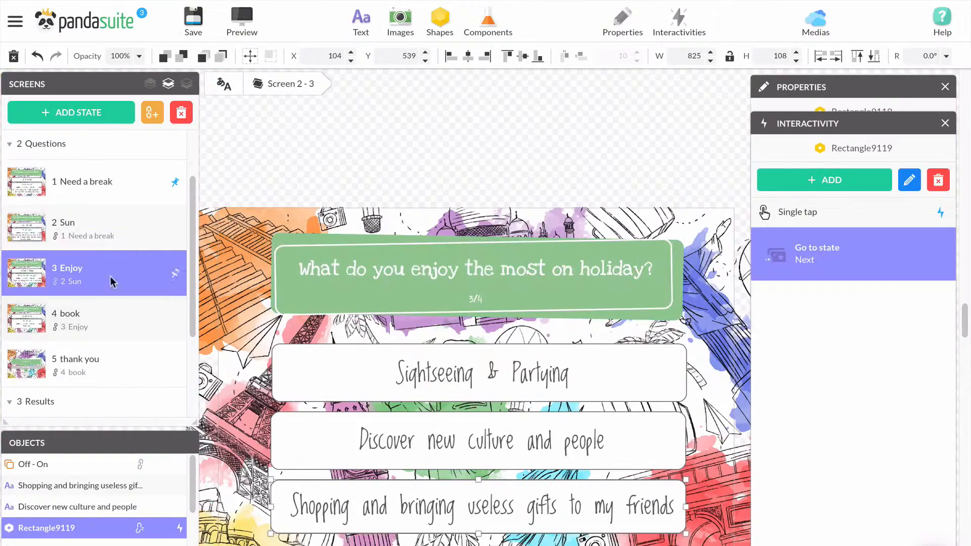
left_click(369, 358)
left_click(860, 180)
left_click(845, 264)
left_click(856, 354)
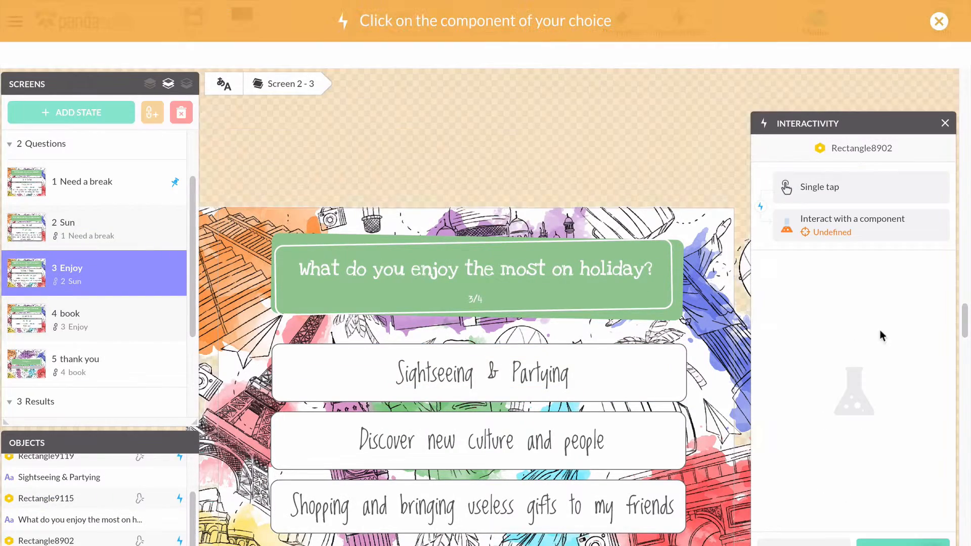
left_click(101, 465)
left_click(101, 465)
left_click(898, 266)
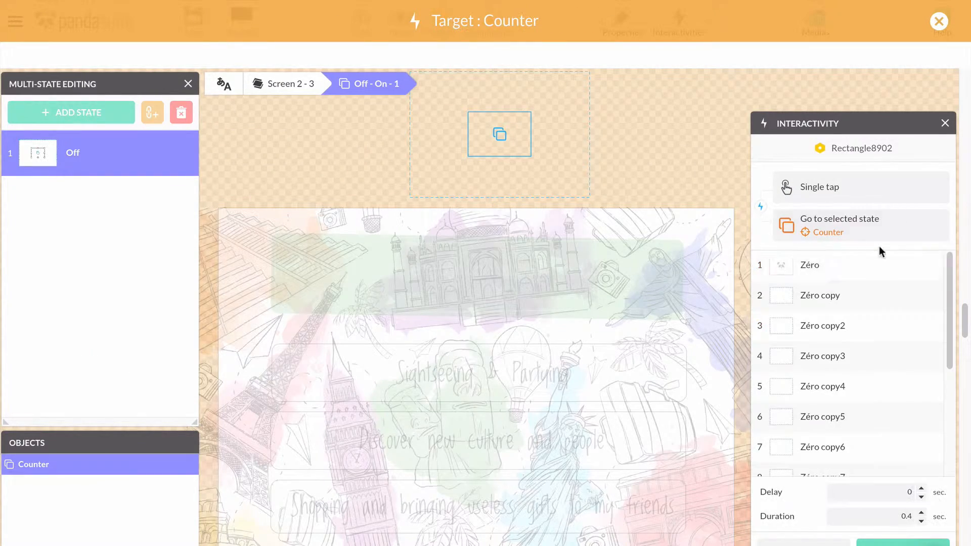
left_click(872, 226)
left_click(903, 326)
left_click(903, 543)
Step: Make a single tap on the "Discover new culture and people" box move Counter to its next state
left_click(603, 433)
left_click(834, 181)
left_click(850, 343)
left_click(101, 464)
left_click(98, 465)
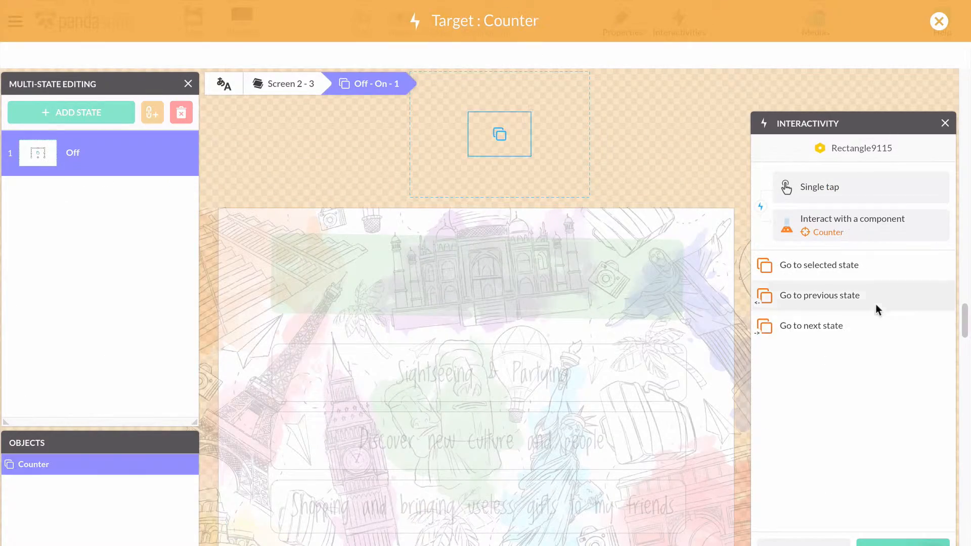
left_click(881, 325)
left_click(903, 543)
Step: Make a single tap on the "Shopping and bringing useless gifts to my friends" box move Counter to its next state
left_click(585, 498)
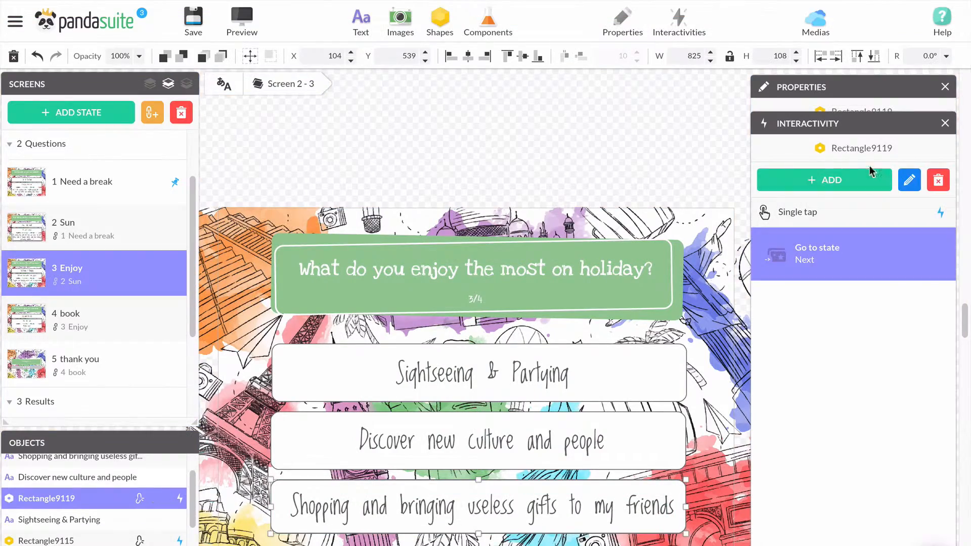
left_click(870, 180)
left_click(850, 343)
left_click(71, 464)
left_click(71, 465)
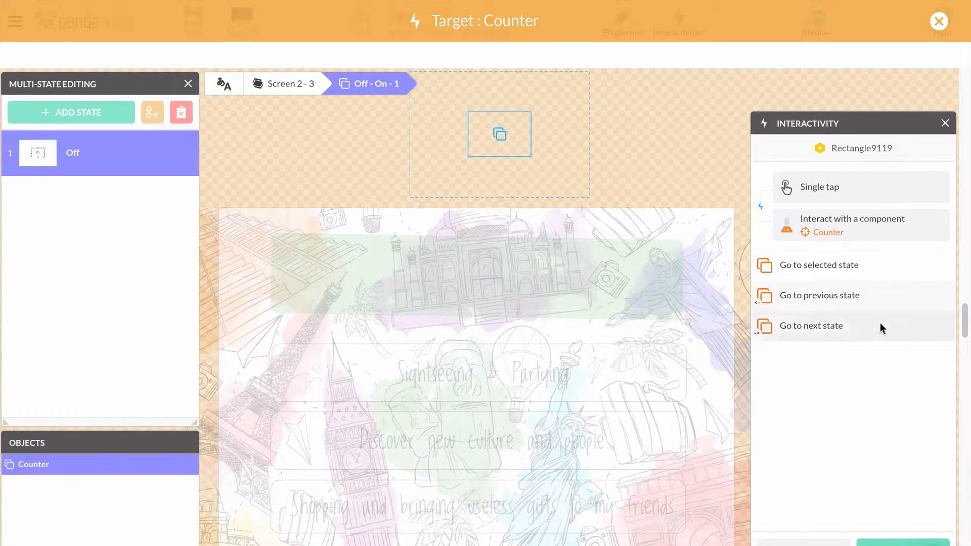
left_click(880, 326)
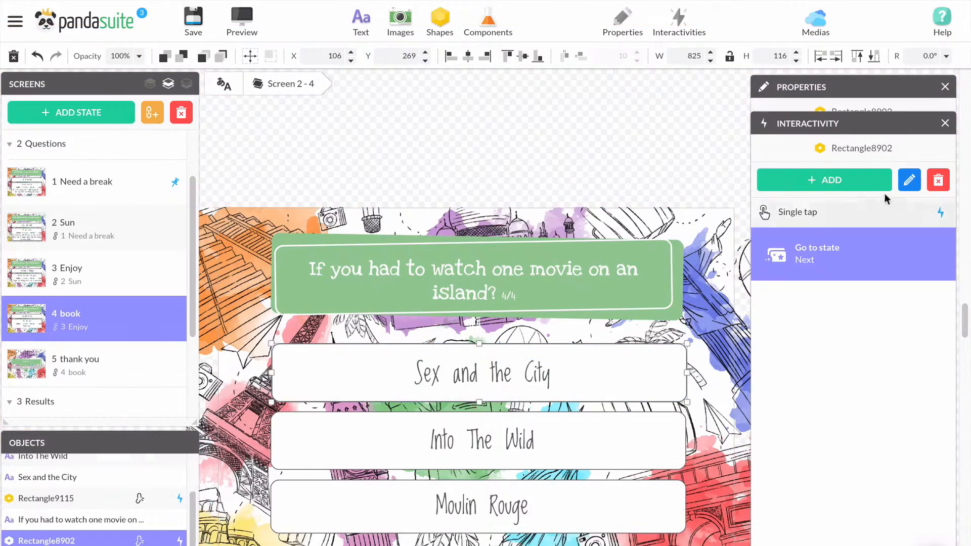
Step: In the book state, make a single tap on the "Sex and the City" box move Counter to its next state
left_click(882, 183)
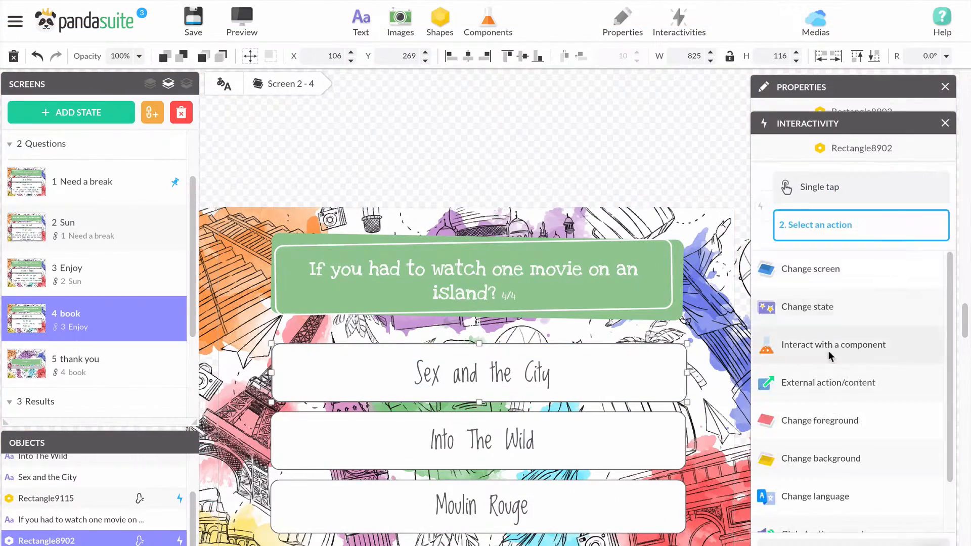
left_click(829, 344)
left_click(81, 462)
left_click(70, 464)
left_click(845, 327)
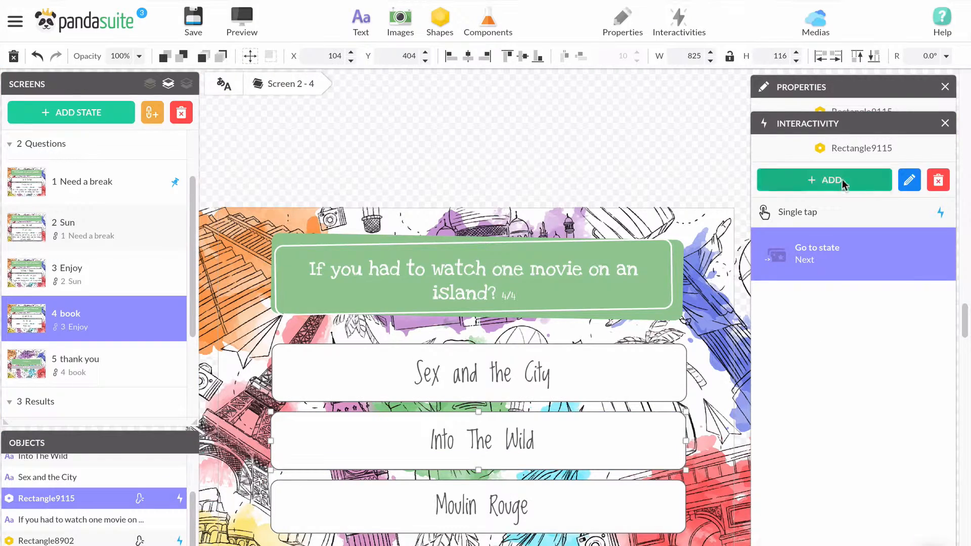
Step: Add a single-tap interaction to the "Into The Wild" box that moves Counter to its next state
left_click(844, 184)
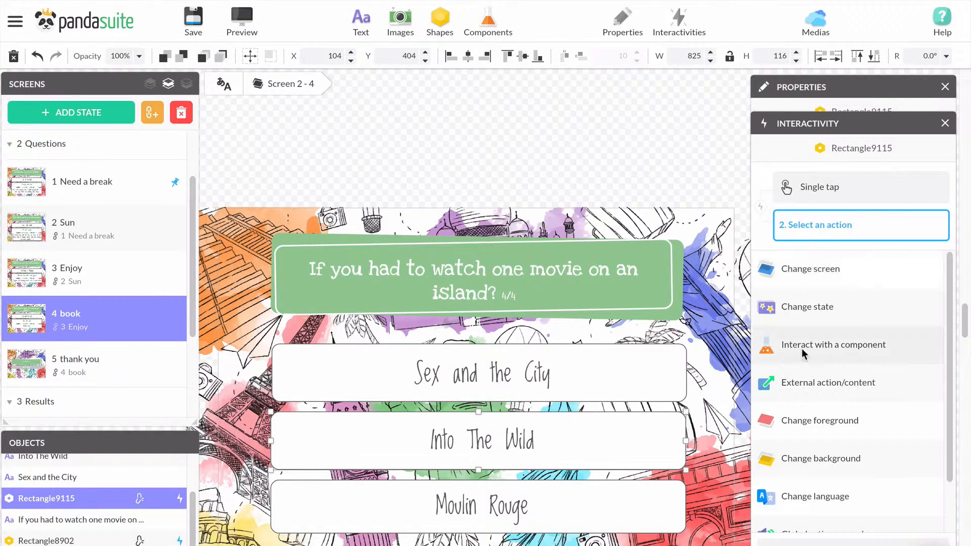
left_click(830, 343)
left_click(50, 462)
left_click(855, 326)
left_click(97, 463)
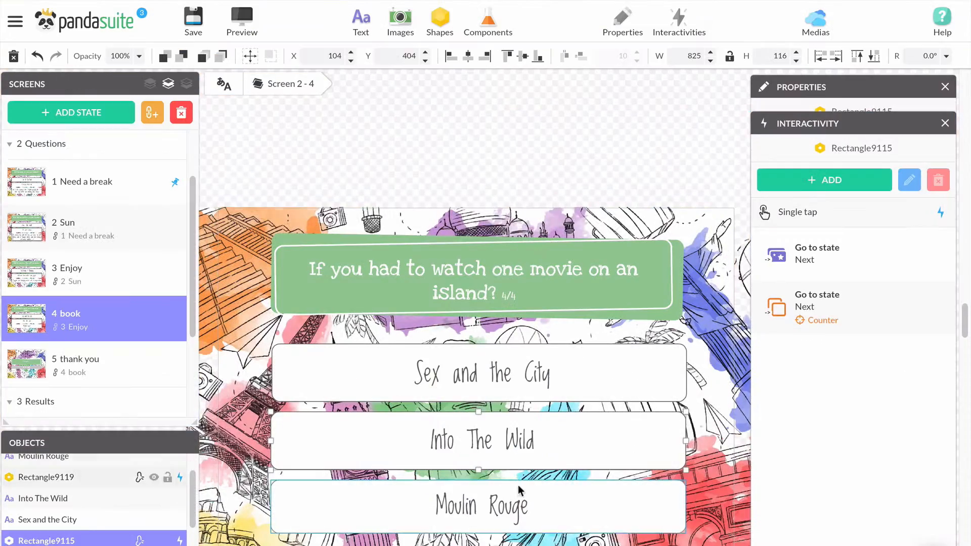
Step: Add a single-tap interaction to the "Moulin Rouge" box that moves Counter to its next state at interval 1
left_click(900, 153)
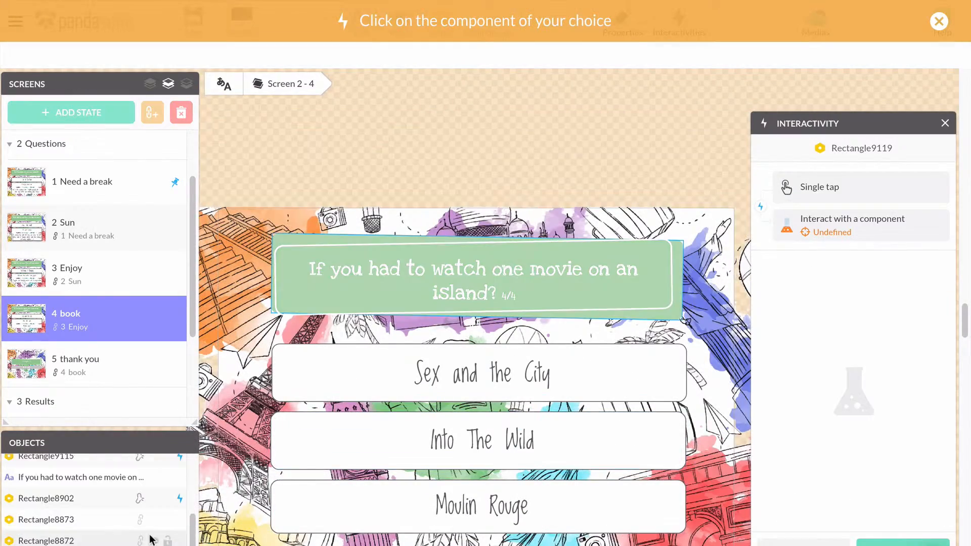
scroll(149, 541, "up", 5)
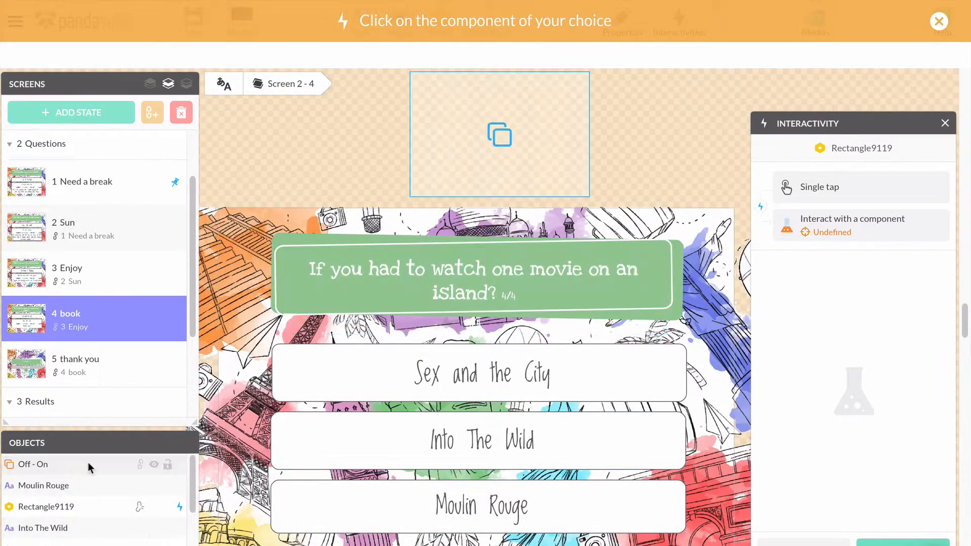
double_click(88, 464)
left_click(89, 464)
left_click(889, 325)
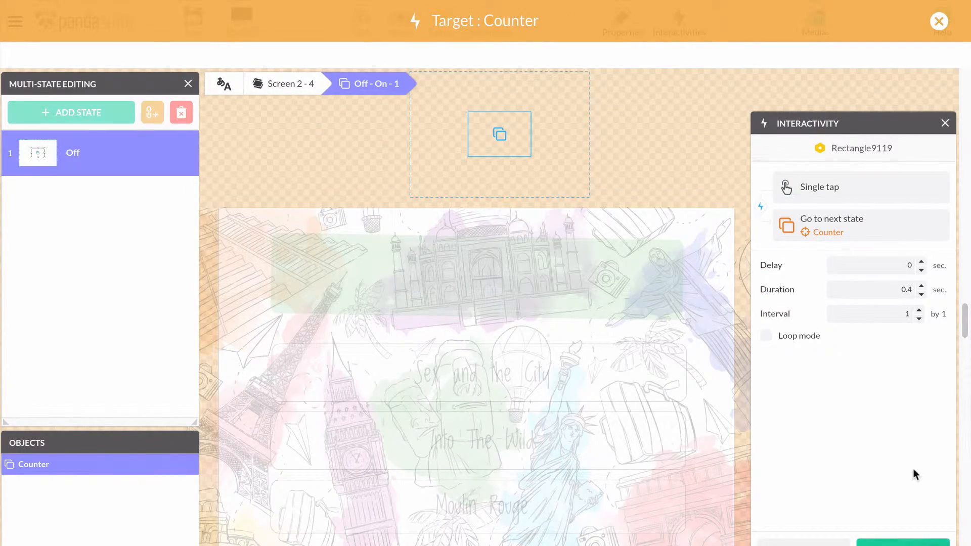
left_click(895, 543)
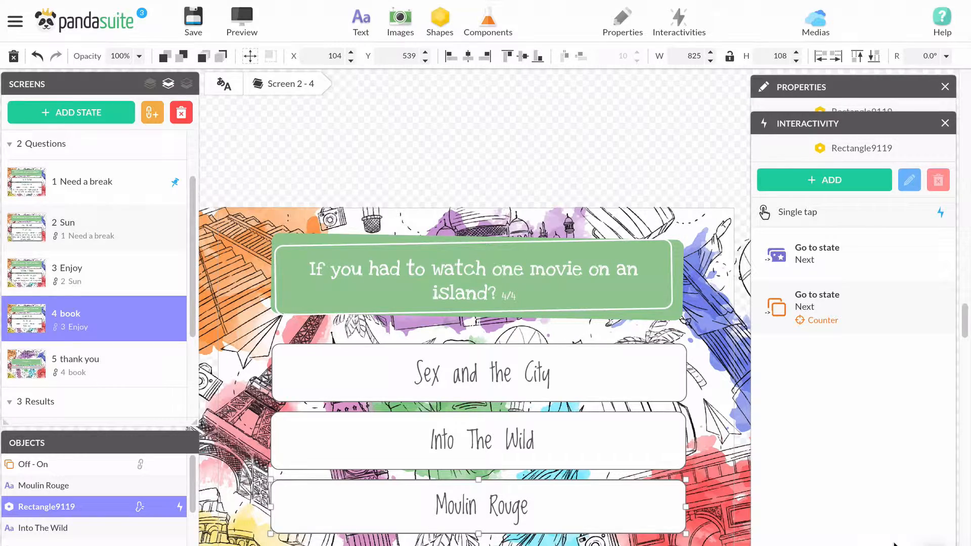
Step: Review the tap interactions of the "Into The Wild" and "Sex and the City" boxes and of the Enjoy state
left_click(585, 418)
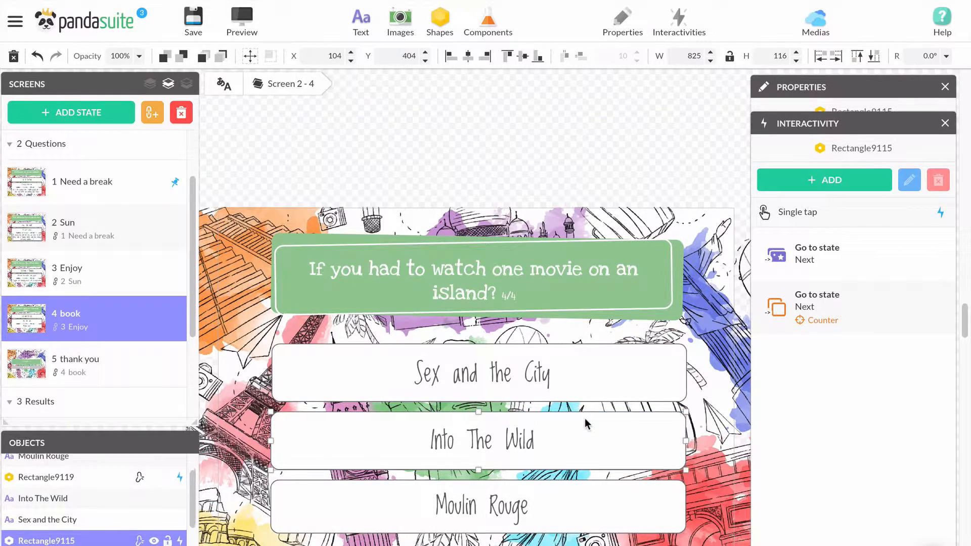
left_click(579, 346)
left_click(125, 277)
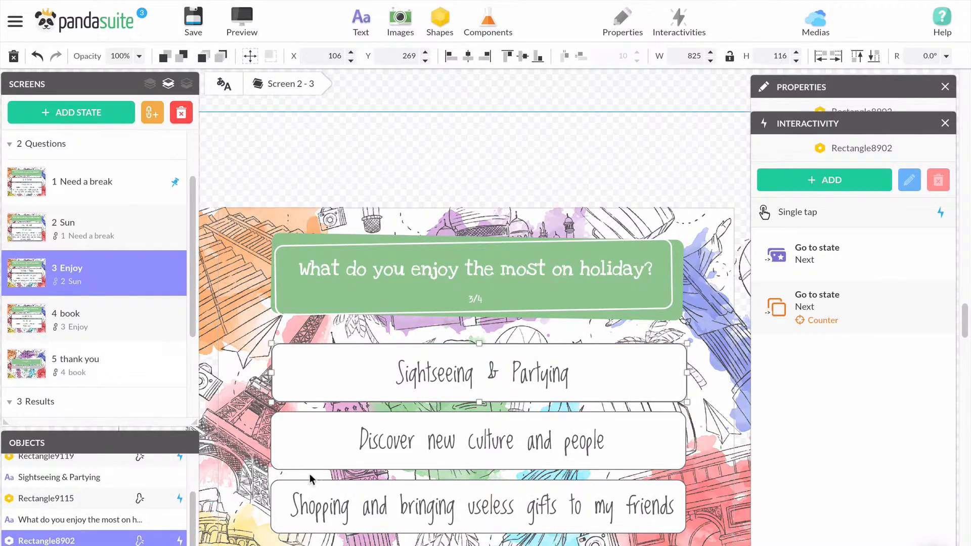
Step: Examine the tap interactions on the answer boxes in the Enjoy, Sun and Need a break states
left_click(305, 497)
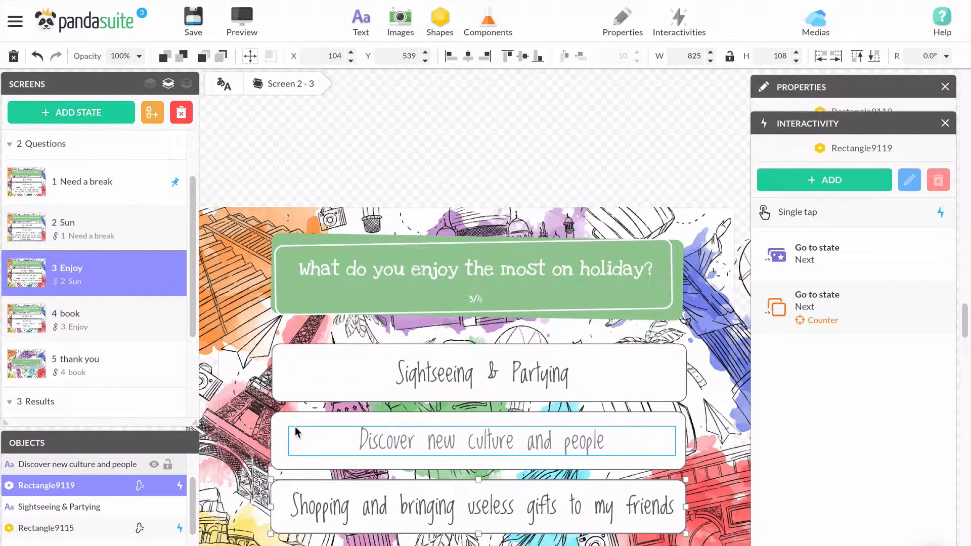
left_click(282, 358)
left_click(96, 227)
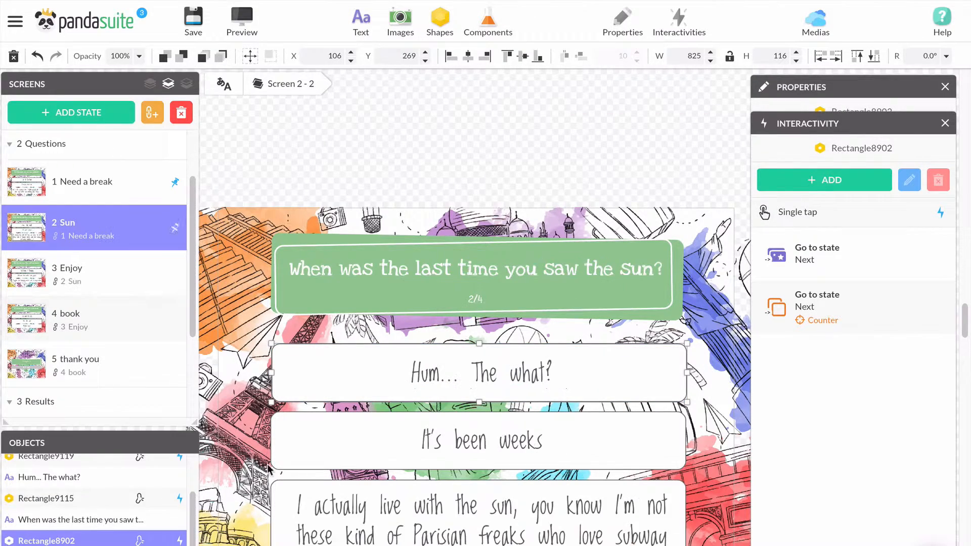
left_click(281, 517)
left_click(280, 368)
left_click(87, 200)
left_click(278, 444)
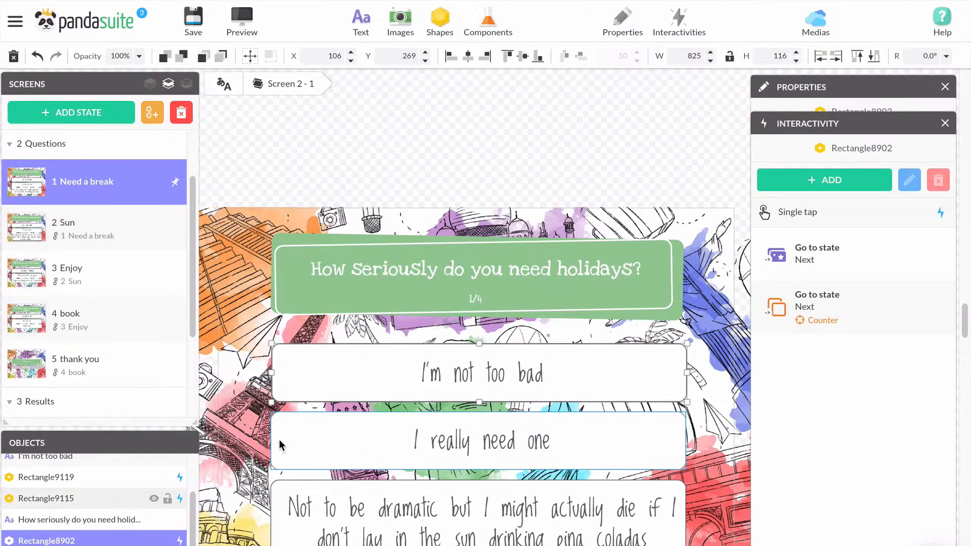
left_click(287, 513)
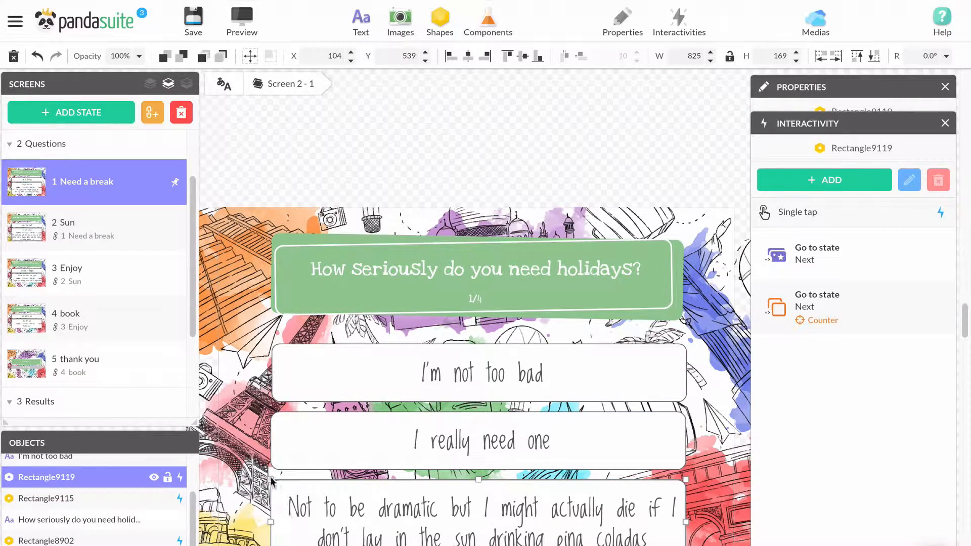
Step: Look through the Questions states and inspect the thank you state with its "See the results" box
scroll(72, 265, "down", 2)
scroll(72, 276, "up", 5)
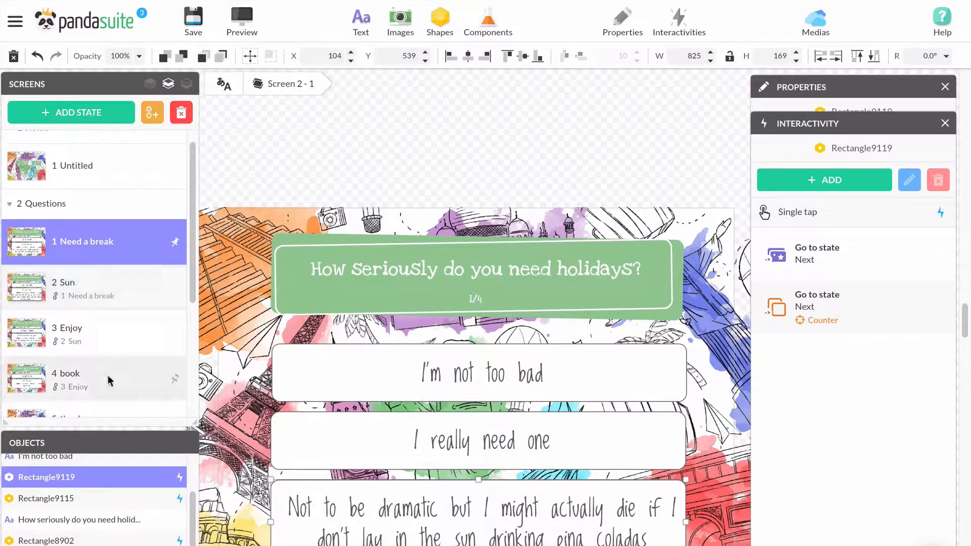
scroll(111, 397, "down", 3)
left_click(130, 373)
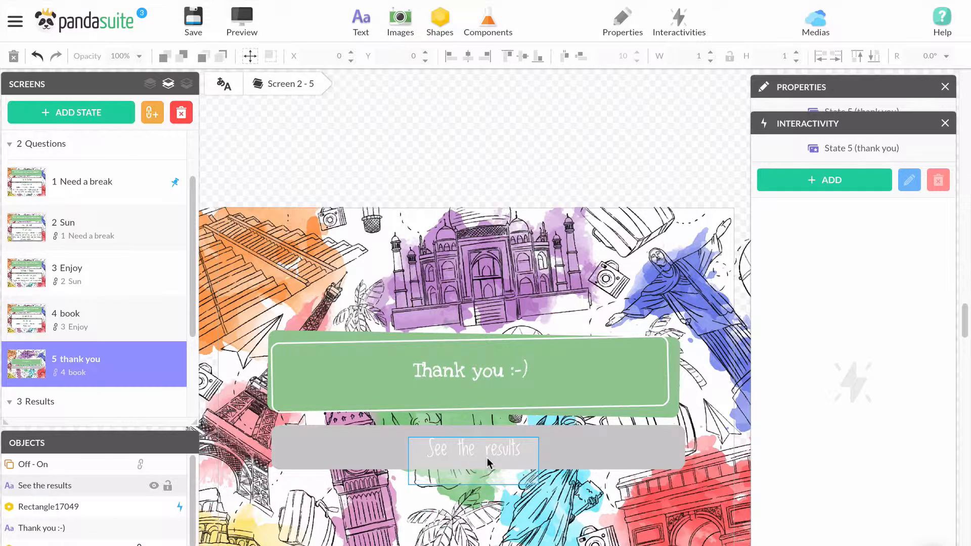
scroll(98, 388, "down", 2)
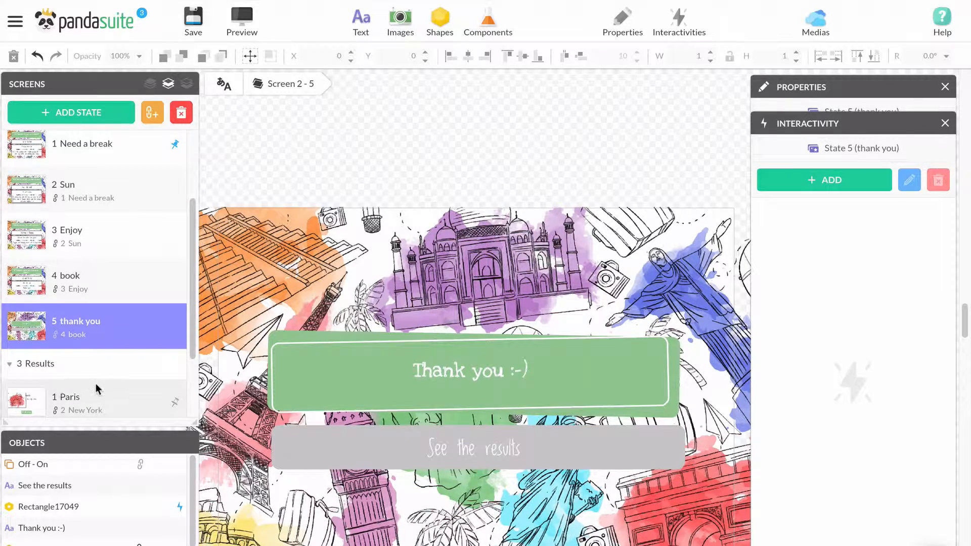
scroll(95, 387, "up", 3)
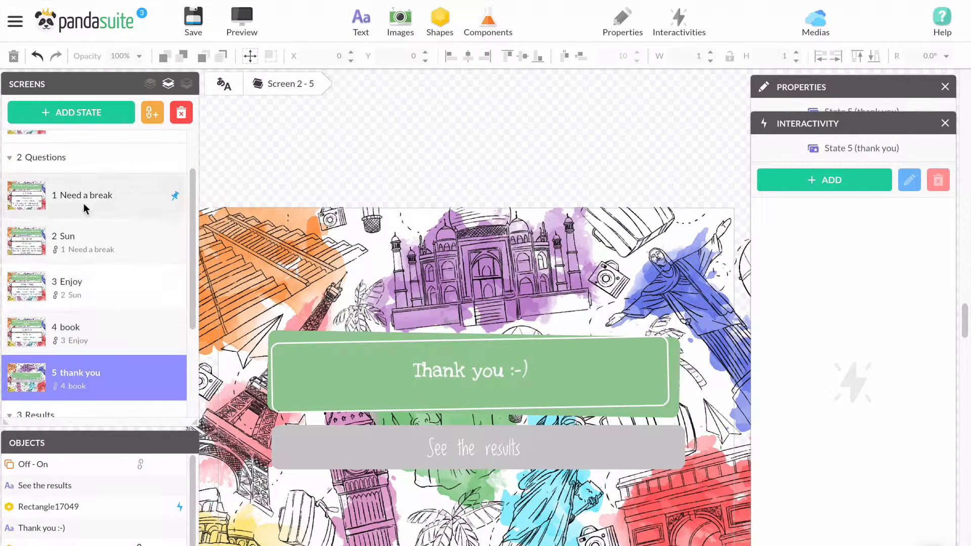
Step: Open the Off - On multi-state in the Need a break state, add a linked copy of its Off state and name it On
left_click(87, 211)
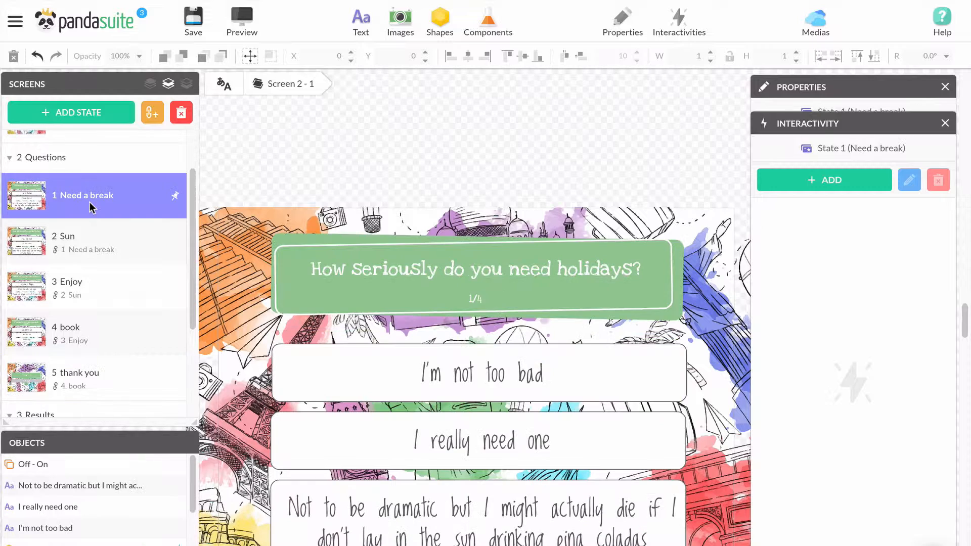
left_click(69, 468)
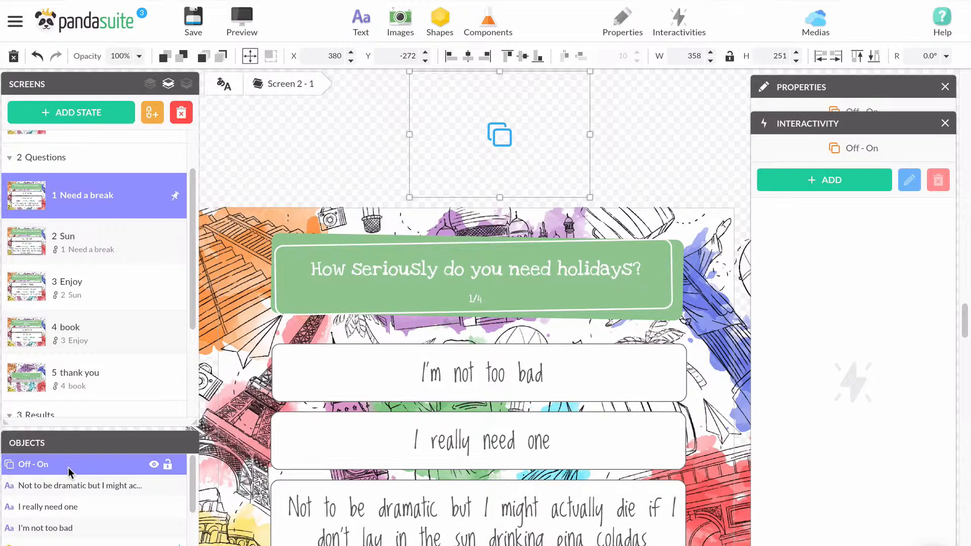
double_click(68, 467)
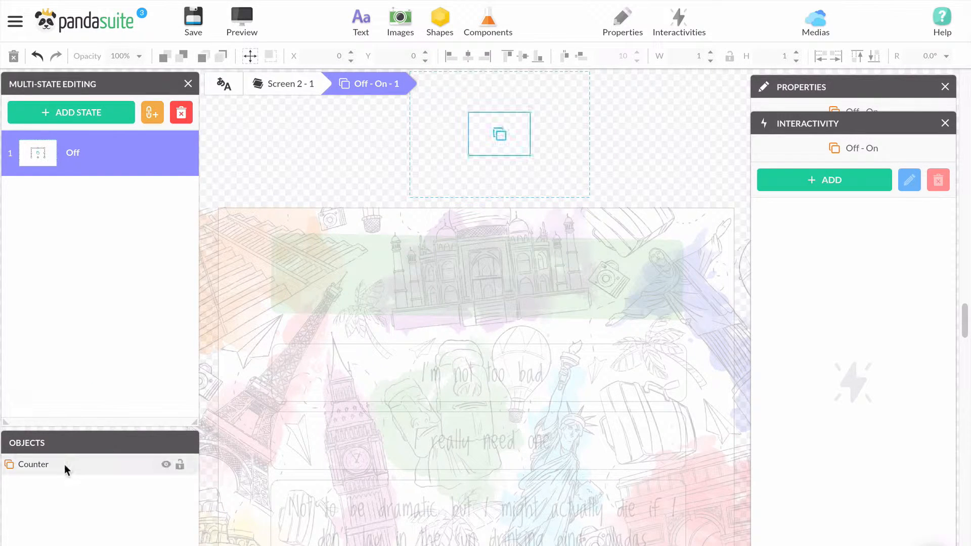
left_click(64, 464)
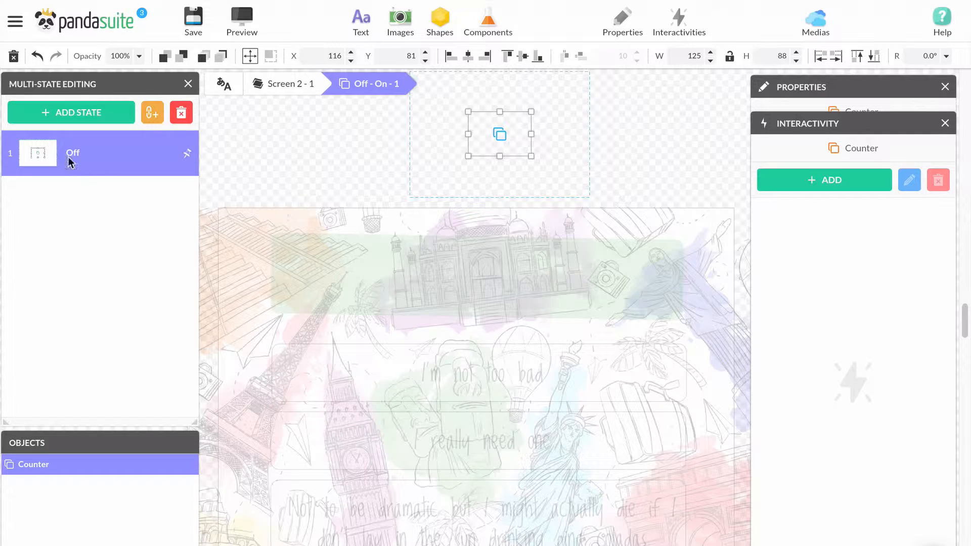
left_click(159, 113)
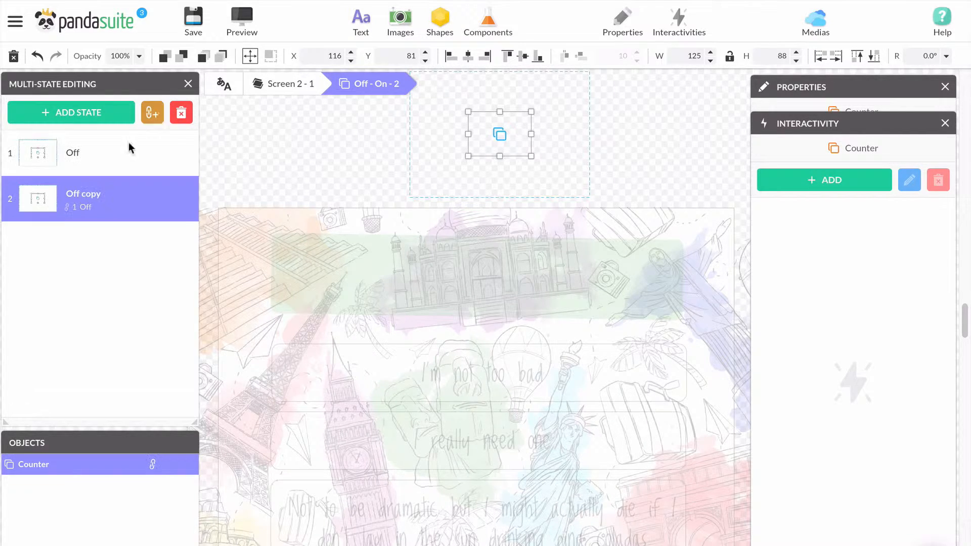
double_click(84, 193)
type("On")
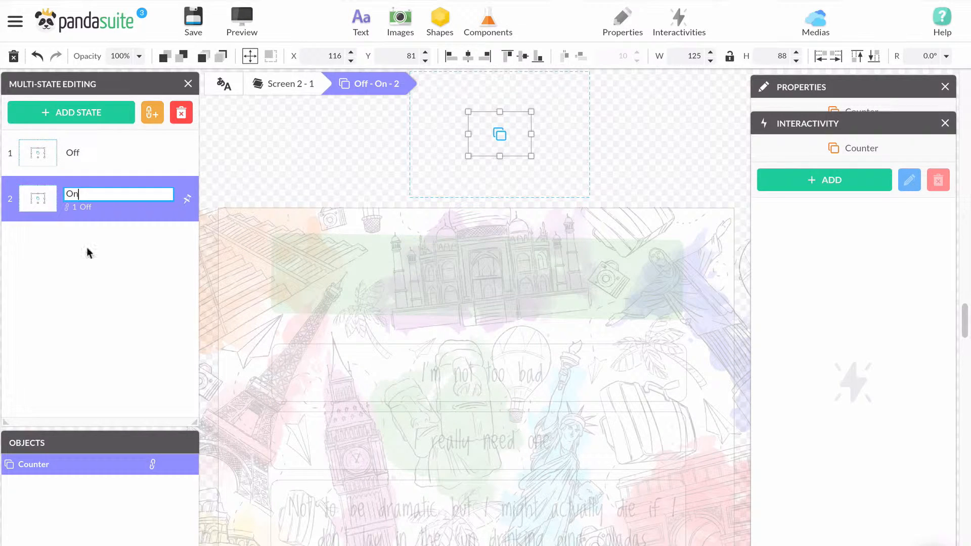
key("Return")
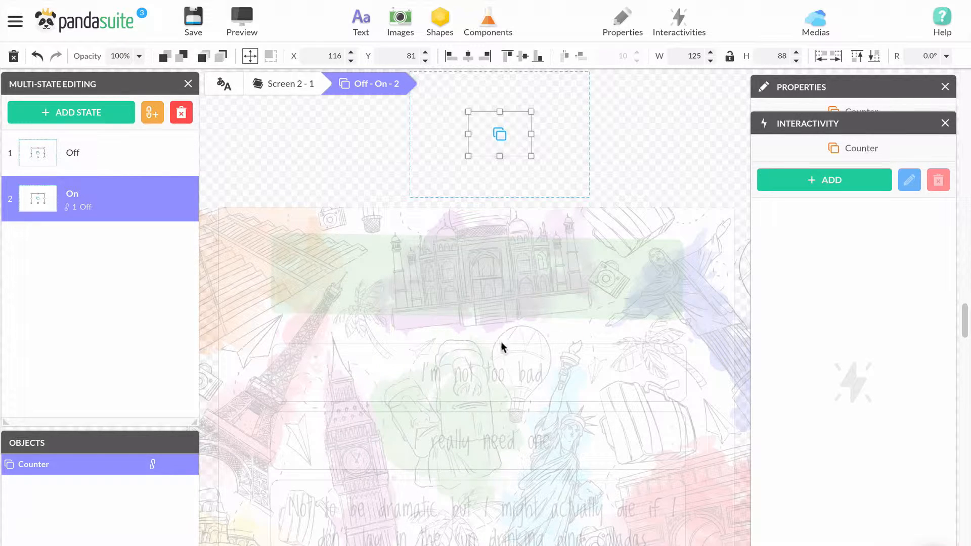
Step: In the On state, make Counter go to the Results screen's Paris state when its state 5 (Zéro copy4) is displayed
left_click(859, 176)
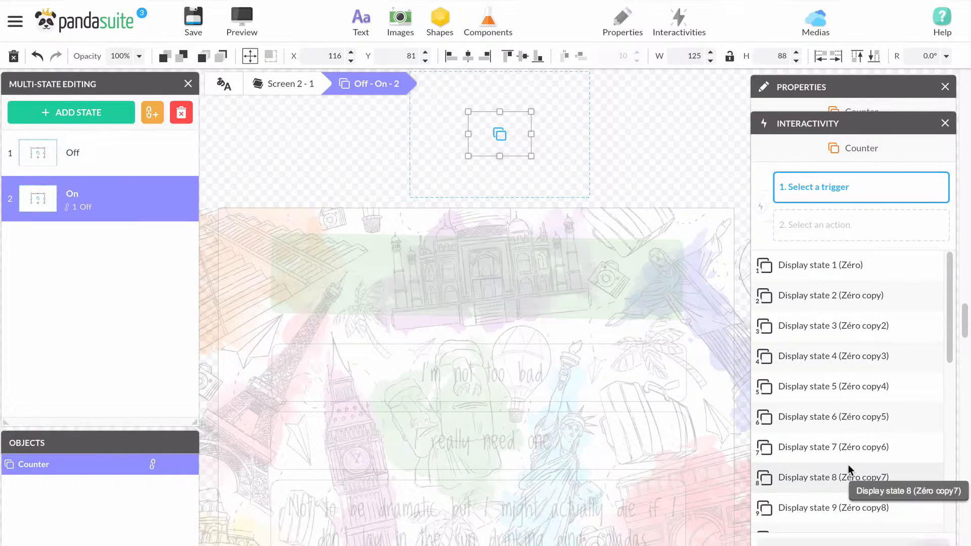
scroll(848, 465, "down", 5)
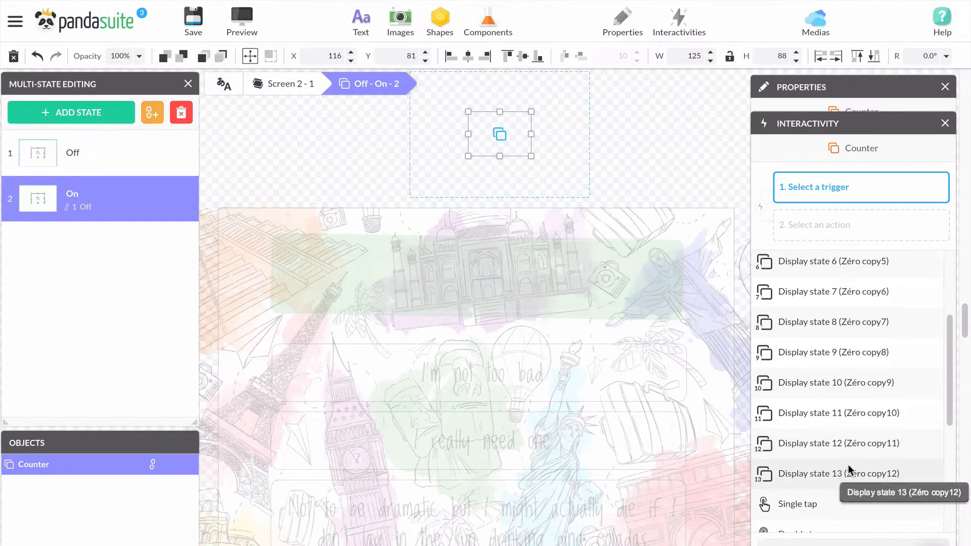
scroll(848, 466, "up", 5)
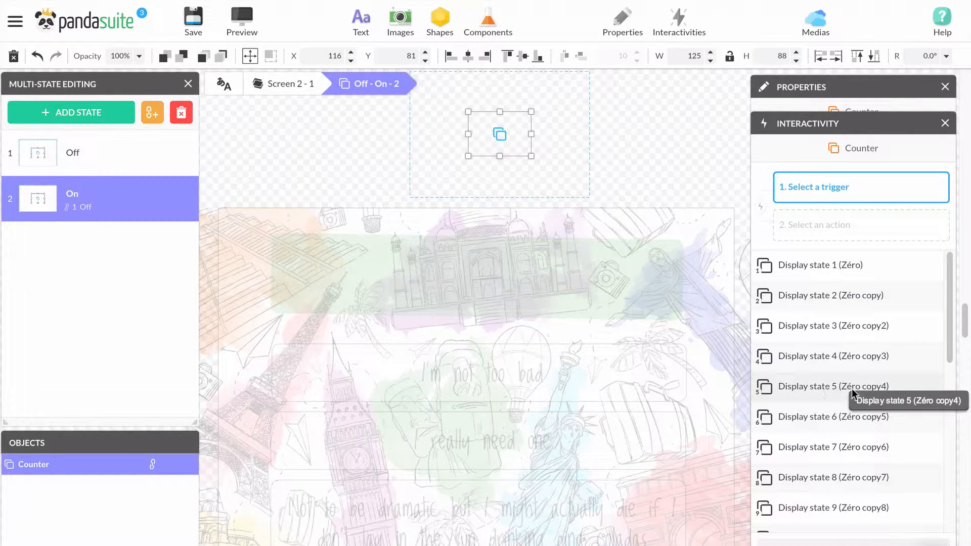
left_click(827, 389)
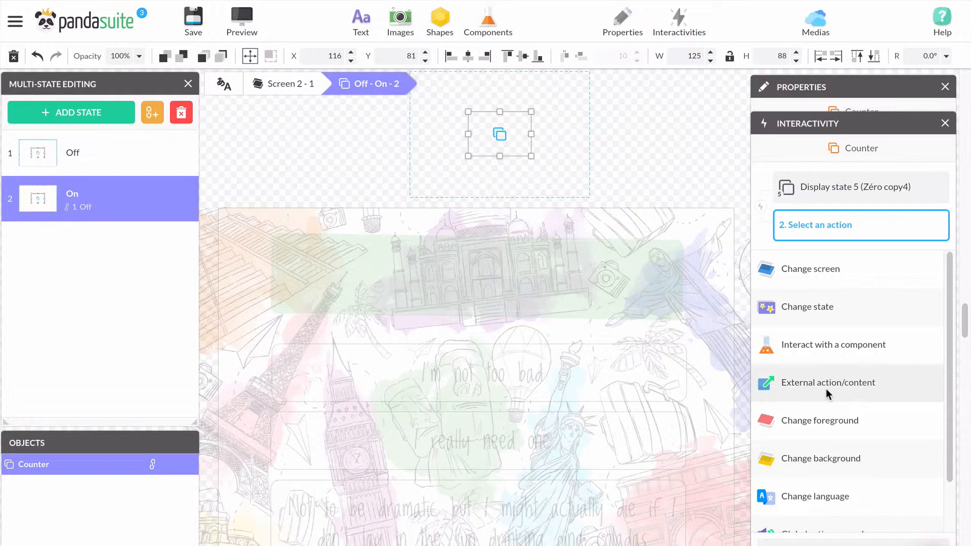
left_click(839, 273)
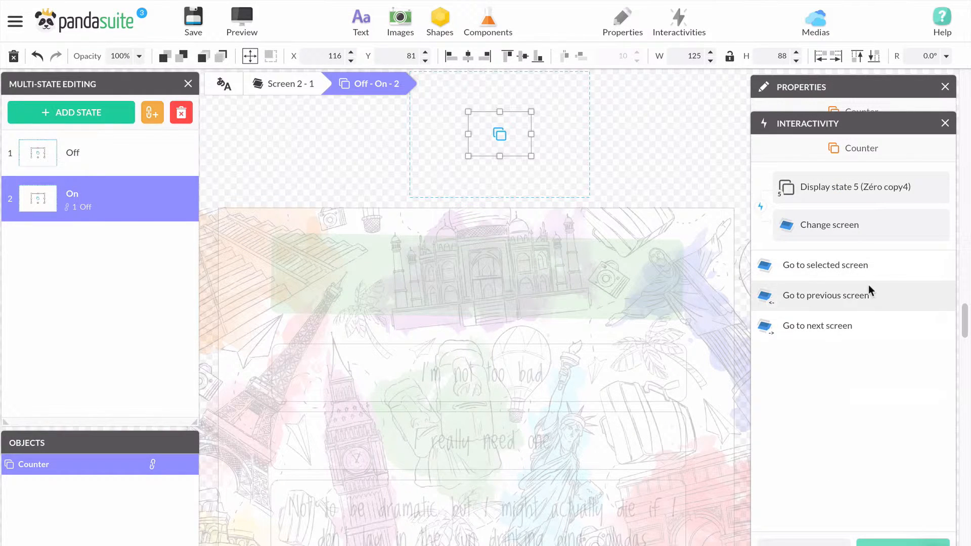
left_click(864, 270)
left_click(864, 323)
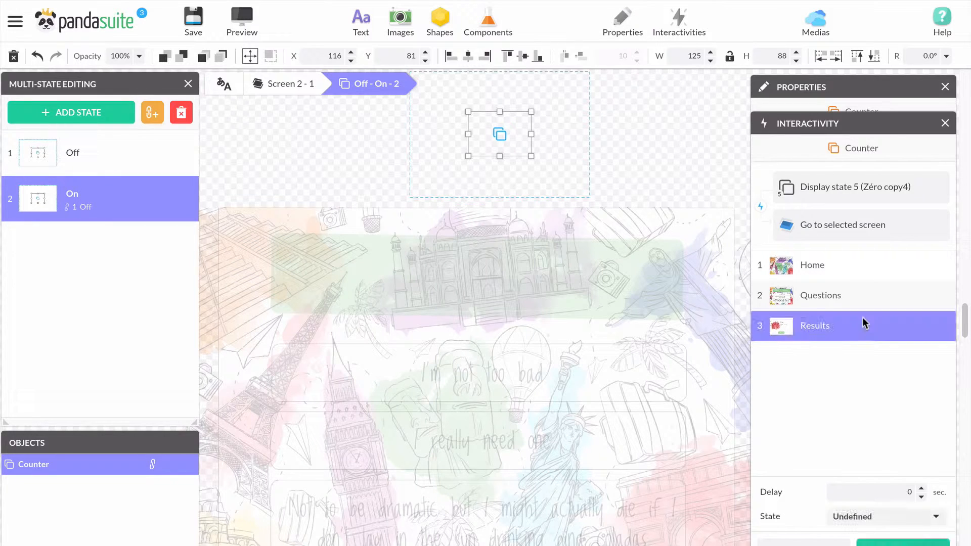
left_click(905, 516)
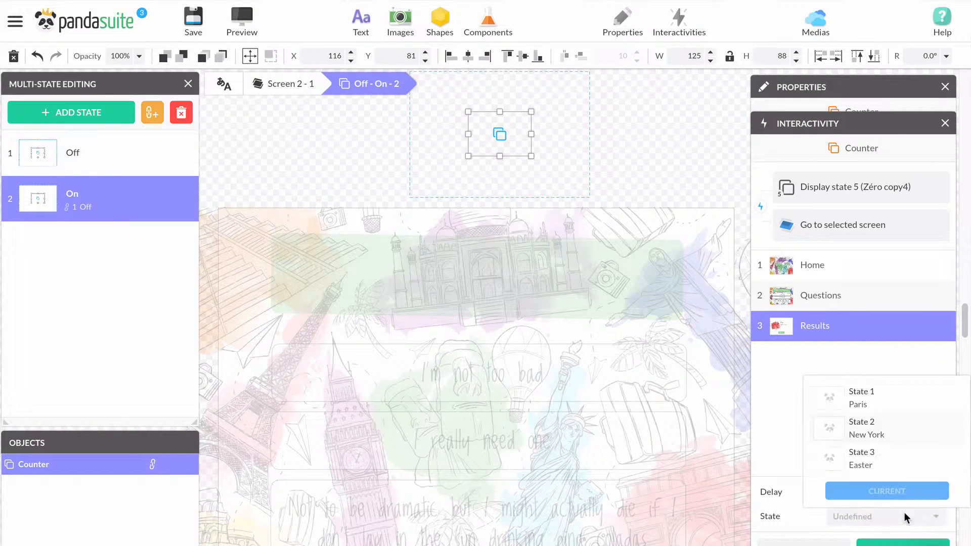
left_click(904, 402)
left_click(884, 544)
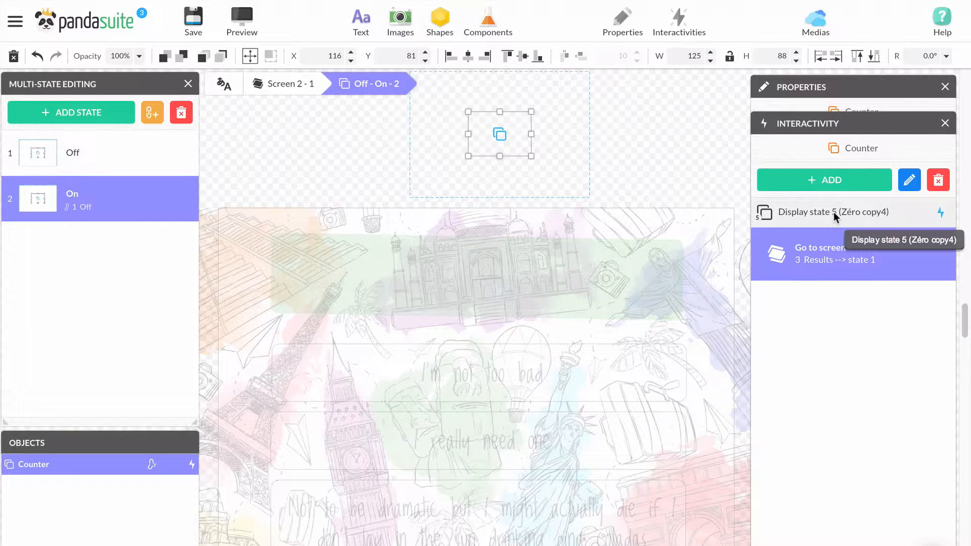
Step: Add a Counter interaction that goes to the Results screen's Paris state when state 6 (Zéro copy5) is displayed
left_click(856, 178)
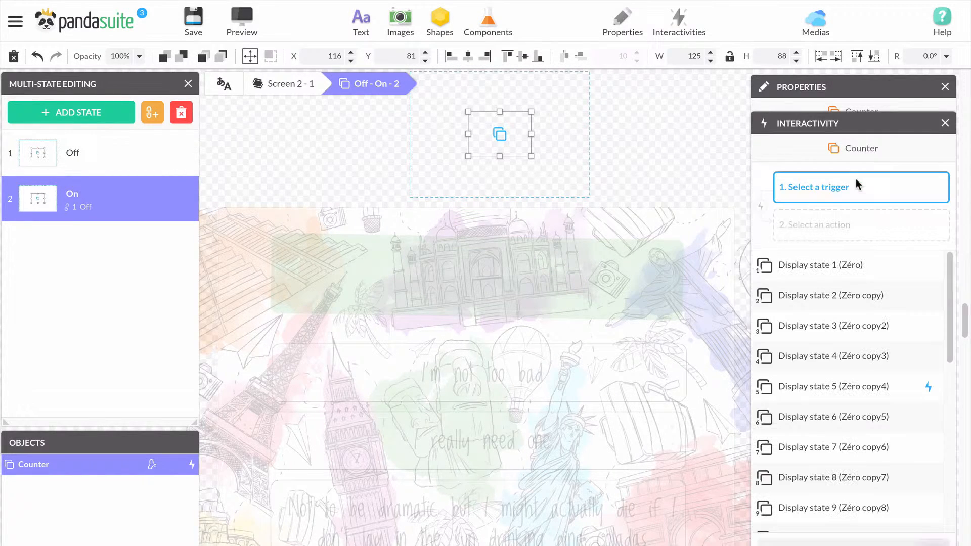
left_click(898, 414)
left_click(856, 270)
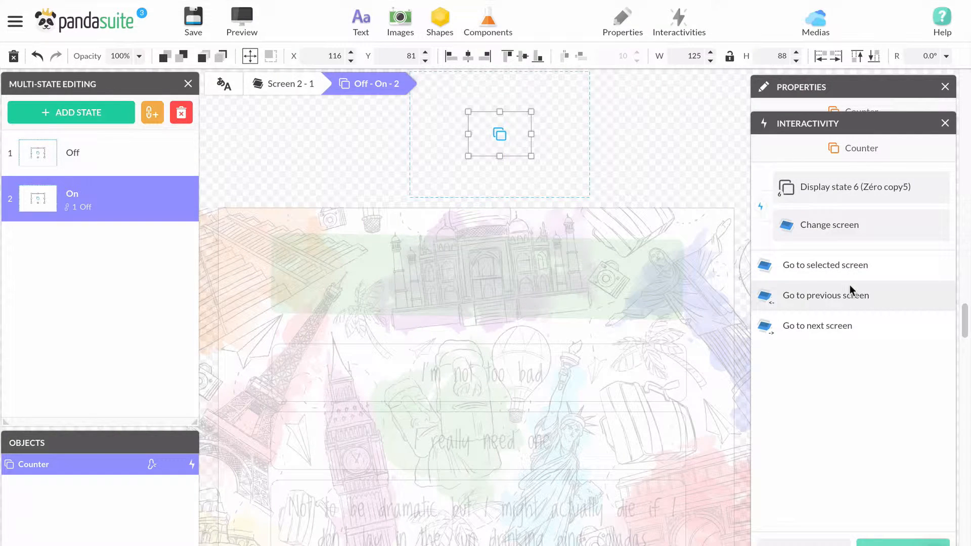
left_click(867, 265)
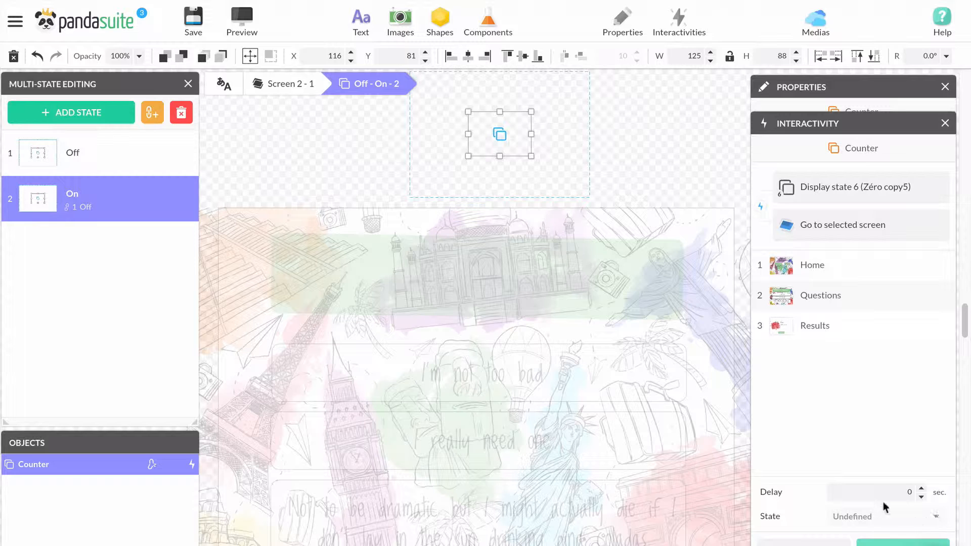
left_click(840, 306)
left_click(839, 327)
left_click(913, 519)
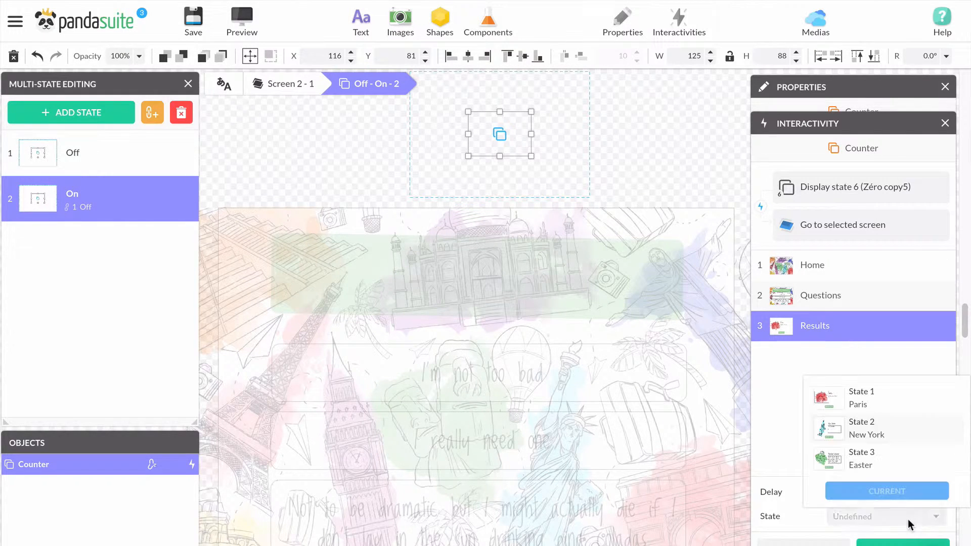
left_click(860, 397)
left_click(903, 543)
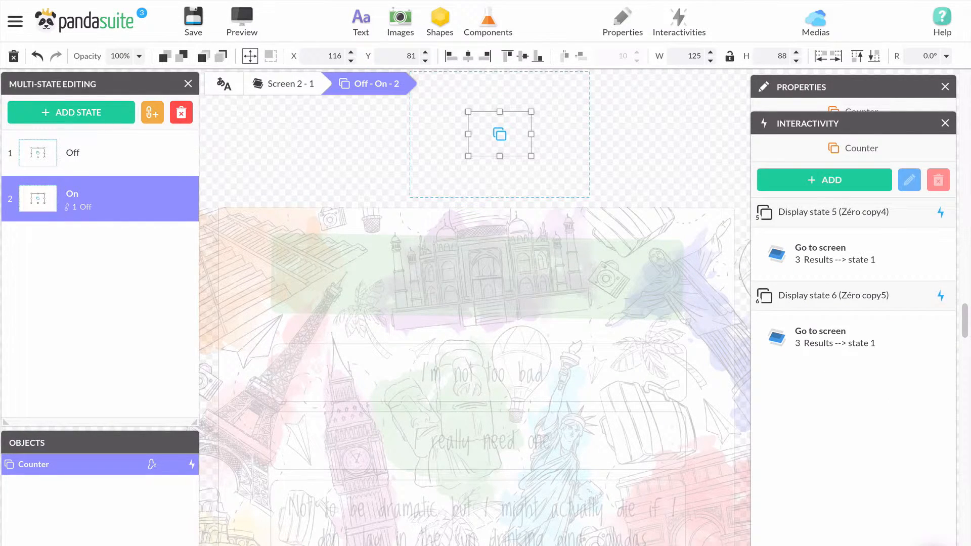
Step: Add a Counter interaction that goes to the Results screen's Paris state when state 7 (Zéro copy6) is displayed
left_click(824, 177)
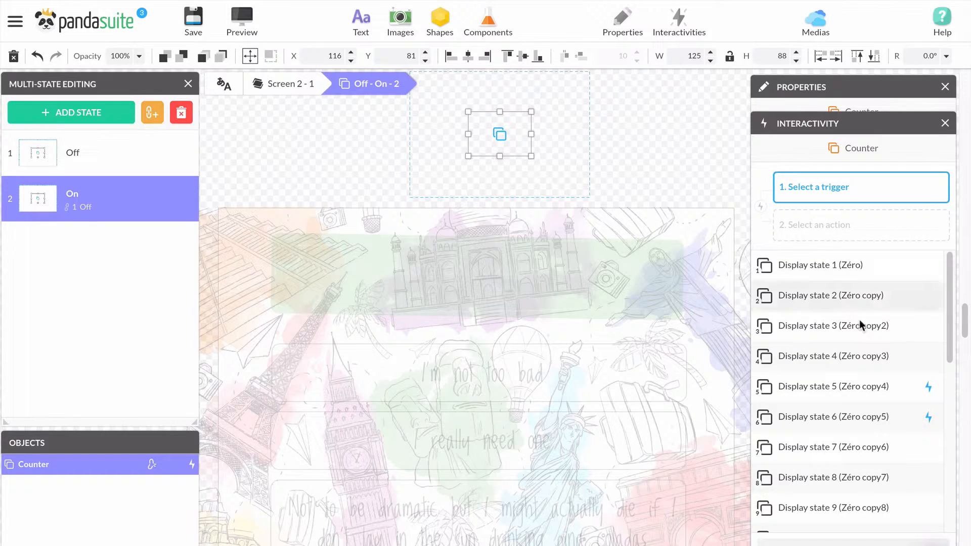
left_click(854, 446)
left_click(839, 266)
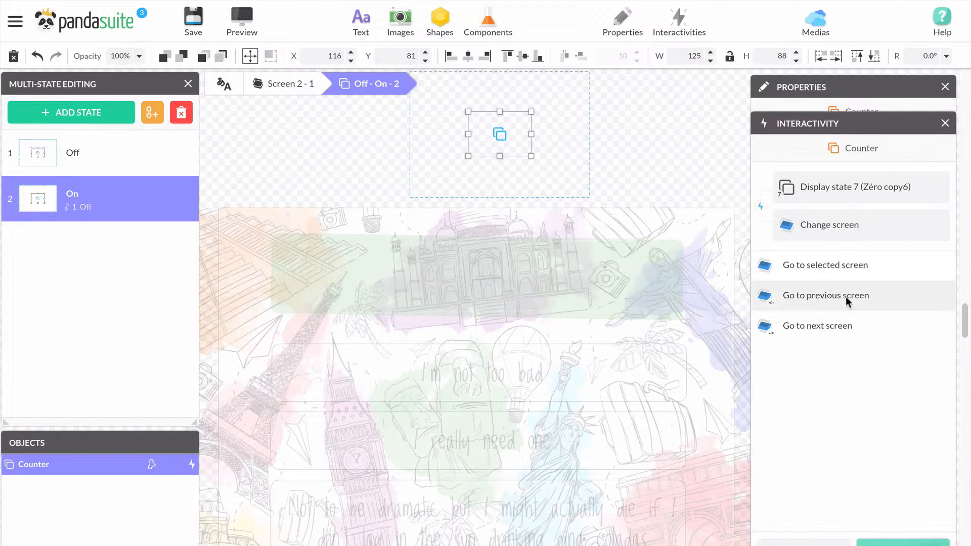
left_click(842, 266)
left_click(841, 328)
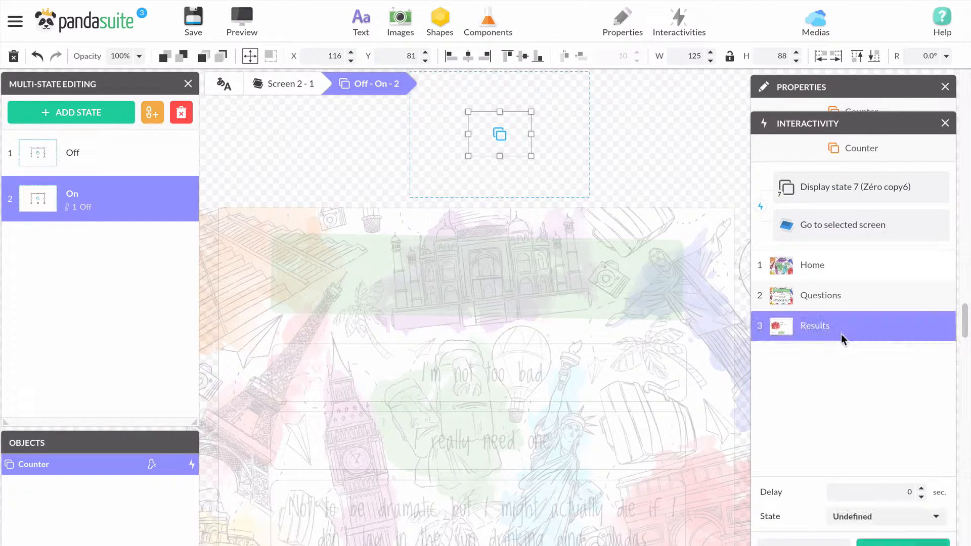
left_click(881, 515)
left_click(884, 405)
left_click(903, 543)
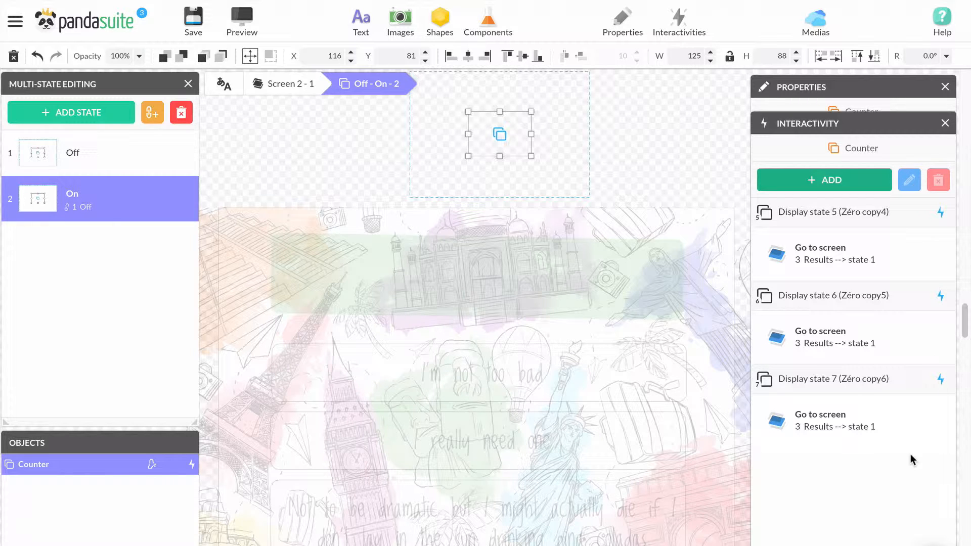
Step: Add a Counter interaction that goes to the Results screen's New York state when state 8 (Zéro copy7) is displayed
left_click(805, 178)
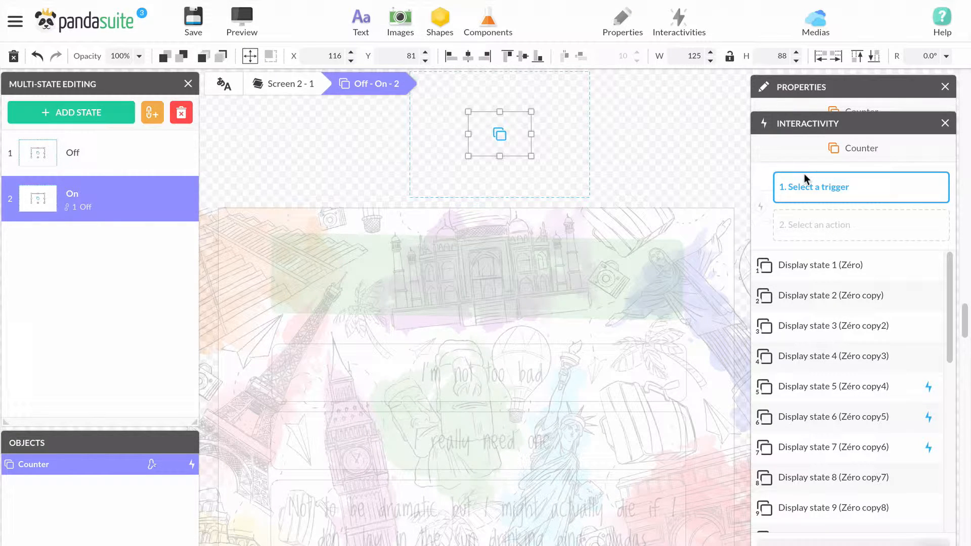
left_click(864, 479)
left_click(842, 277)
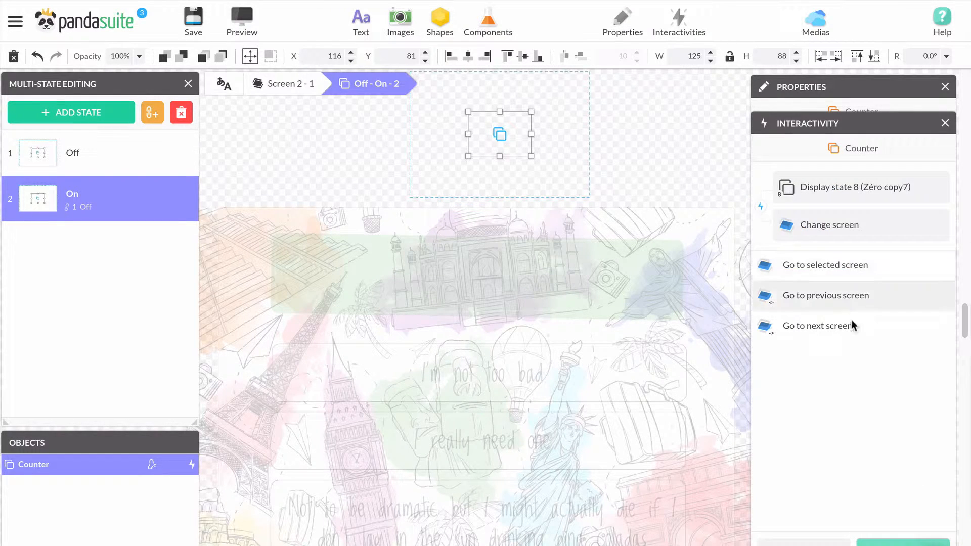
left_click(870, 266)
left_click(854, 324)
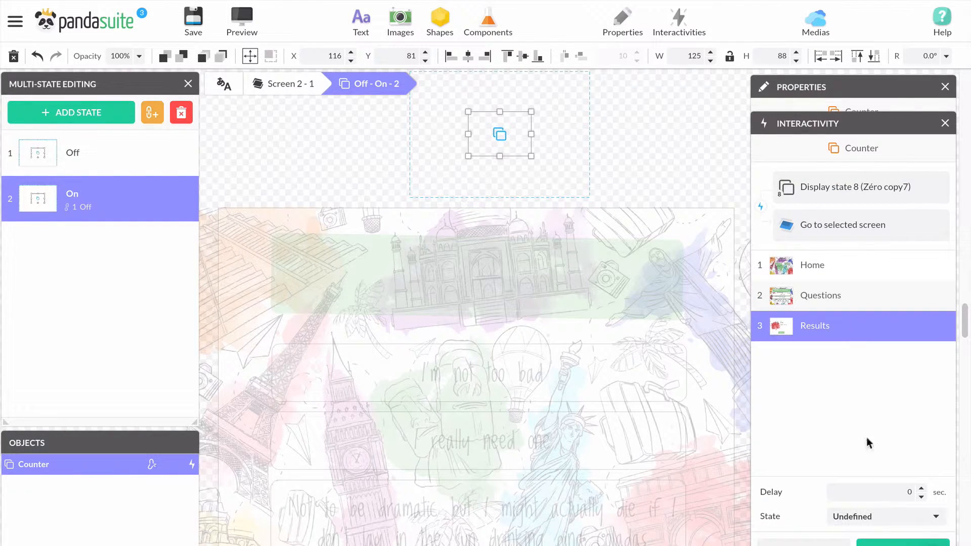
left_click(893, 516)
left_click(897, 461)
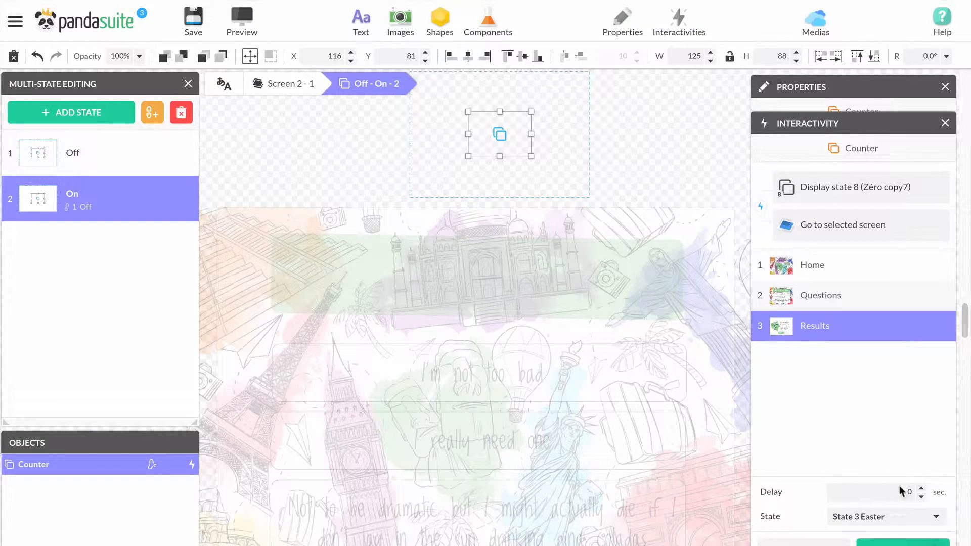
left_click(902, 516)
left_click(892, 458)
left_click(883, 510)
left_click(886, 428)
left_click(885, 541)
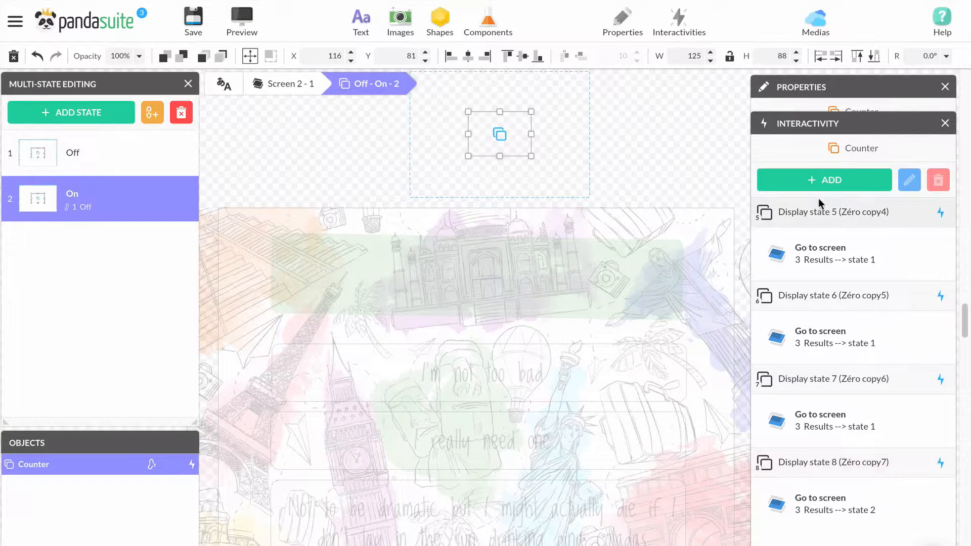
Step: Add a Counter interaction that goes to the Results screen's New York state when state 9 (Zéro copy8) is displayed
left_click(826, 181)
scroll(868, 381, "down", 3)
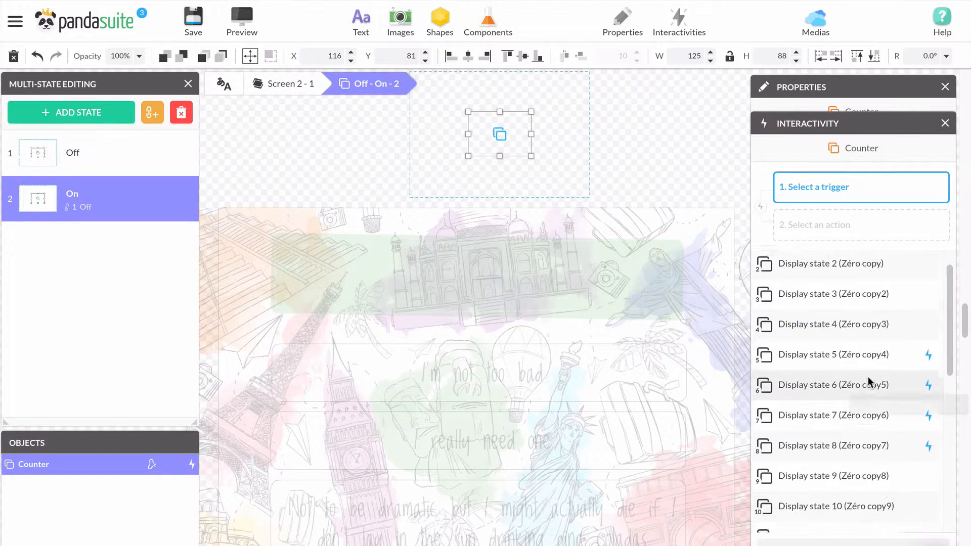
left_click(862, 411)
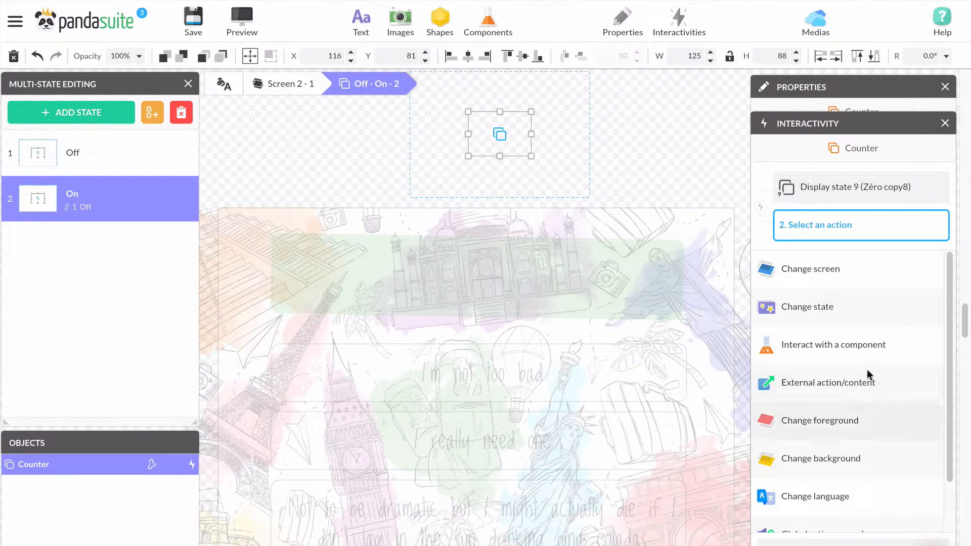
left_click(859, 267)
left_click(877, 265)
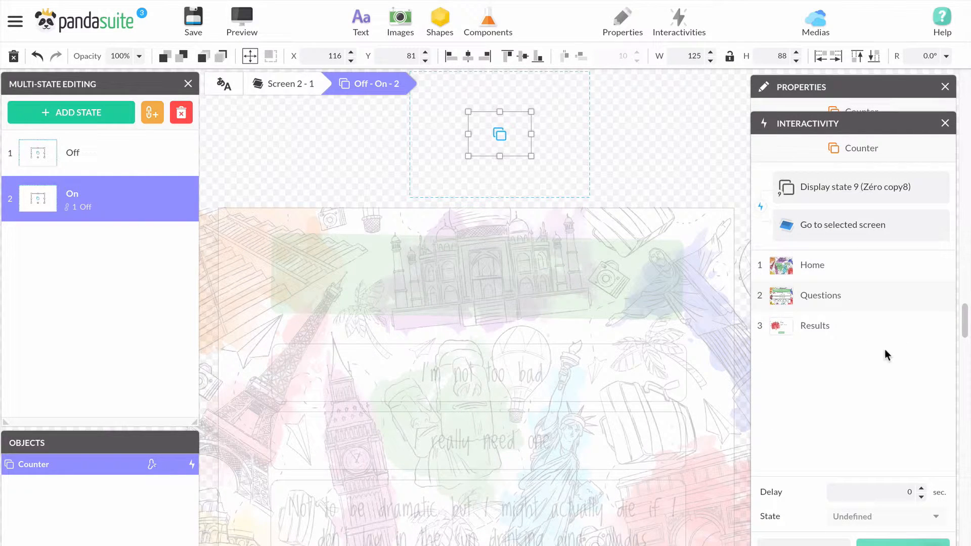
left_click(861, 326)
left_click(880, 516)
left_click(903, 430)
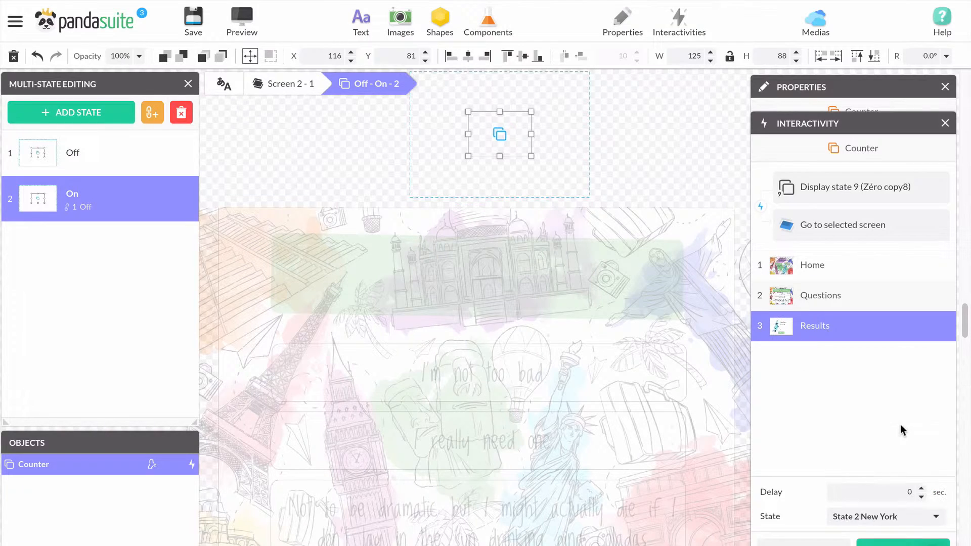
left_click(903, 542)
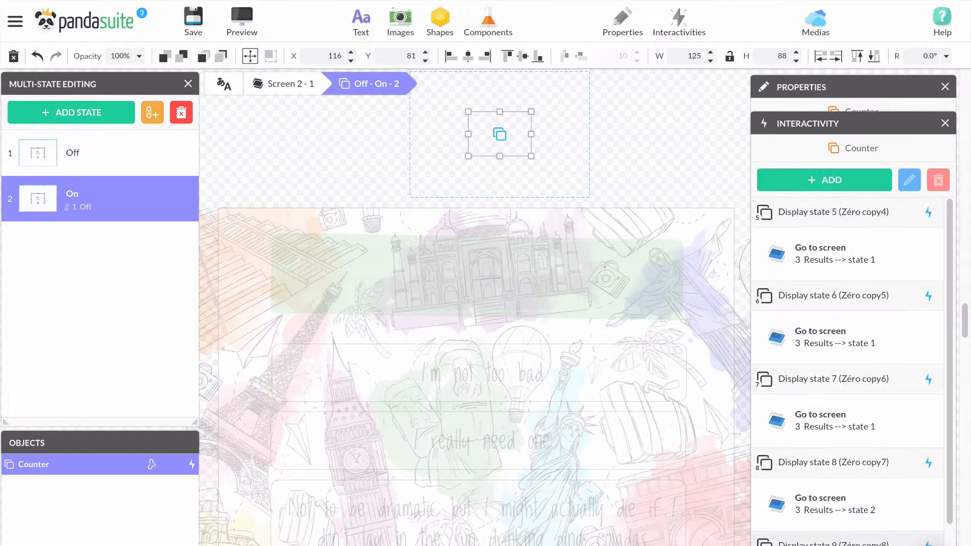
Step: Add a Counter interaction that goes to the Results screen's New York state when state 10 (Zéro copy9) is displayed
left_click(810, 183)
scroll(870, 509, "down", 2)
left_click(866, 479)
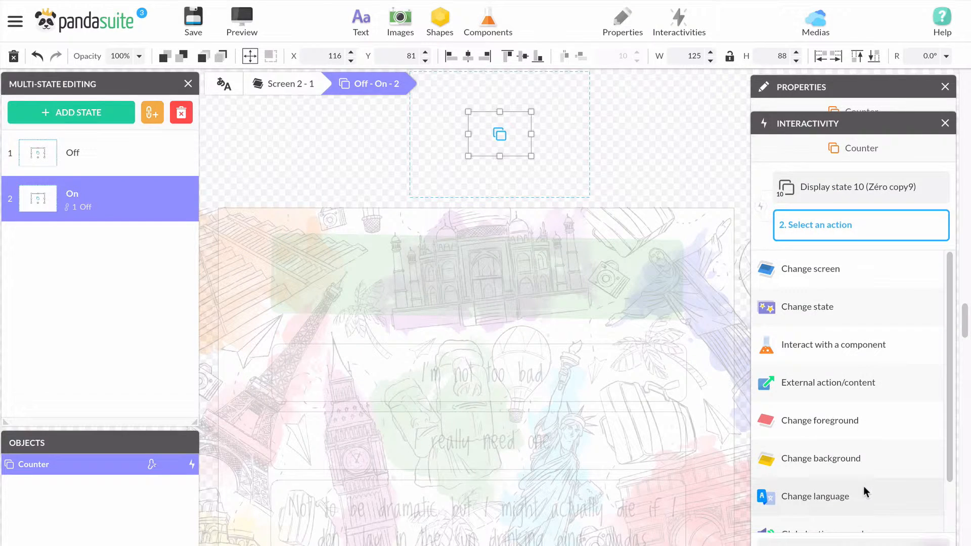
left_click(870, 273)
left_click(871, 264)
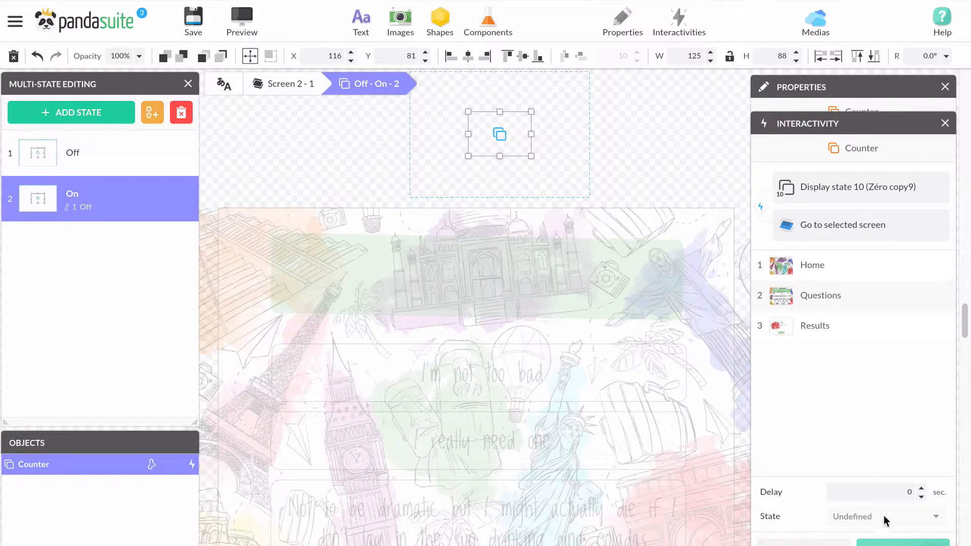
left_click(856, 330)
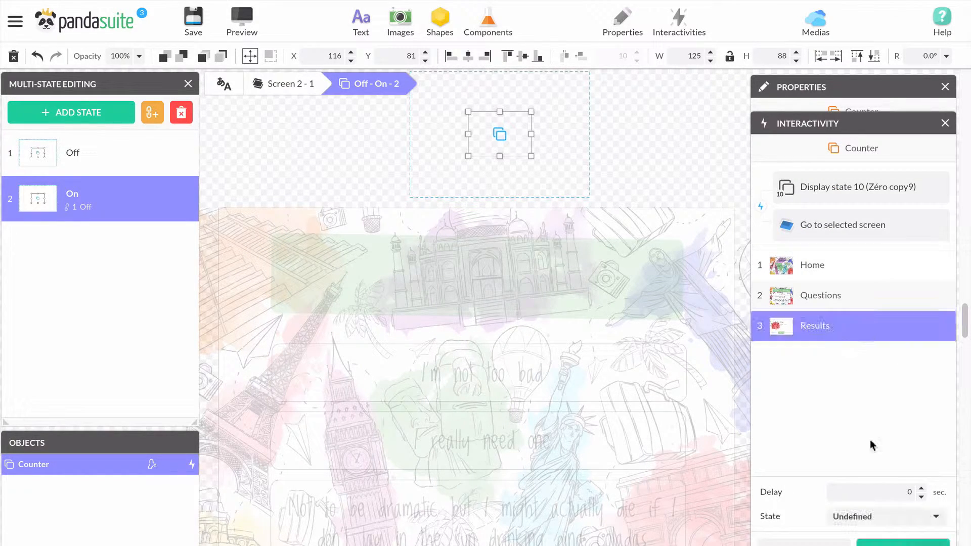
left_click(904, 510)
left_click(897, 433)
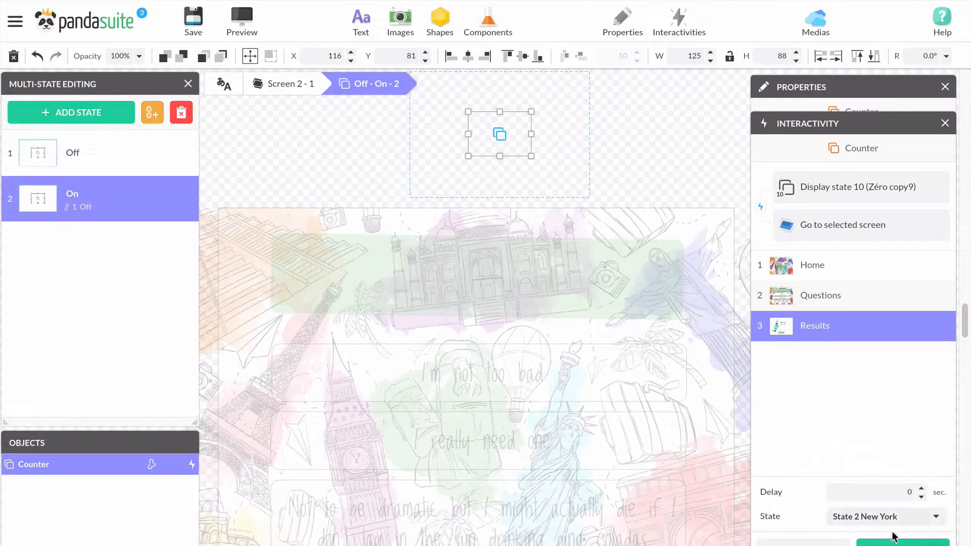
left_click(903, 543)
Step: Add a Counter interaction that goes to the Results screen's Easter state when state 11 (Zéro copy10) is displayed
scroll(841, 407, "down", 3)
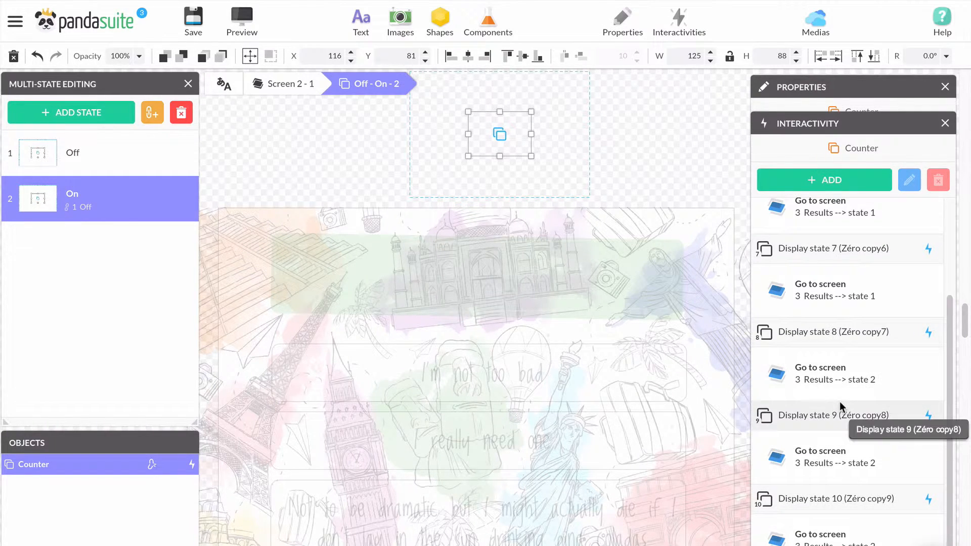
left_click(826, 179)
scroll(875, 444, "down", 3)
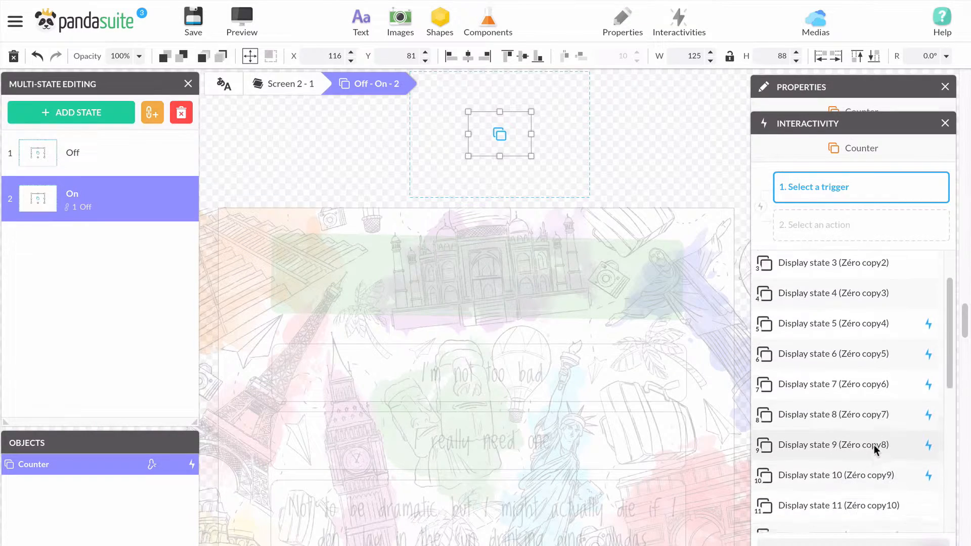
scroll(874, 445, "down", 2)
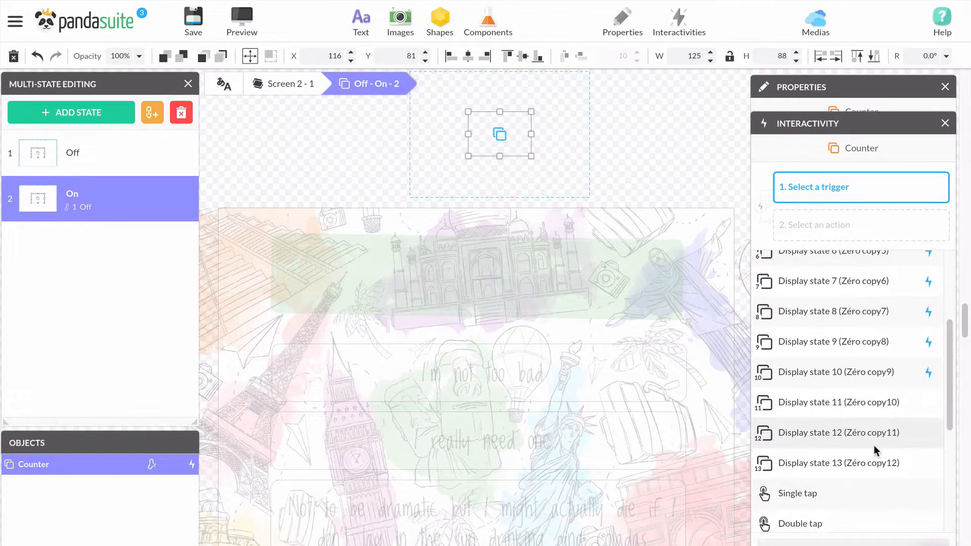
left_click(872, 403)
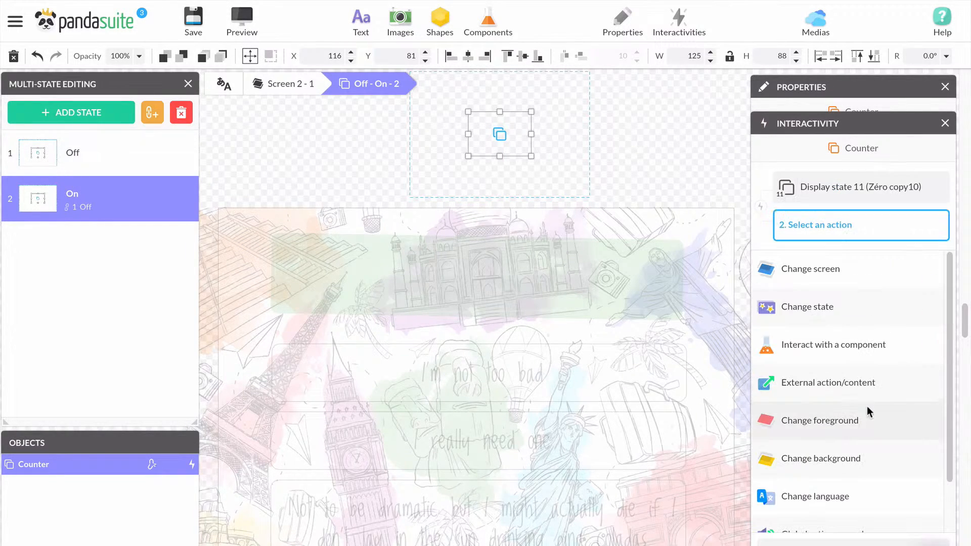
left_click(879, 264)
left_click(878, 264)
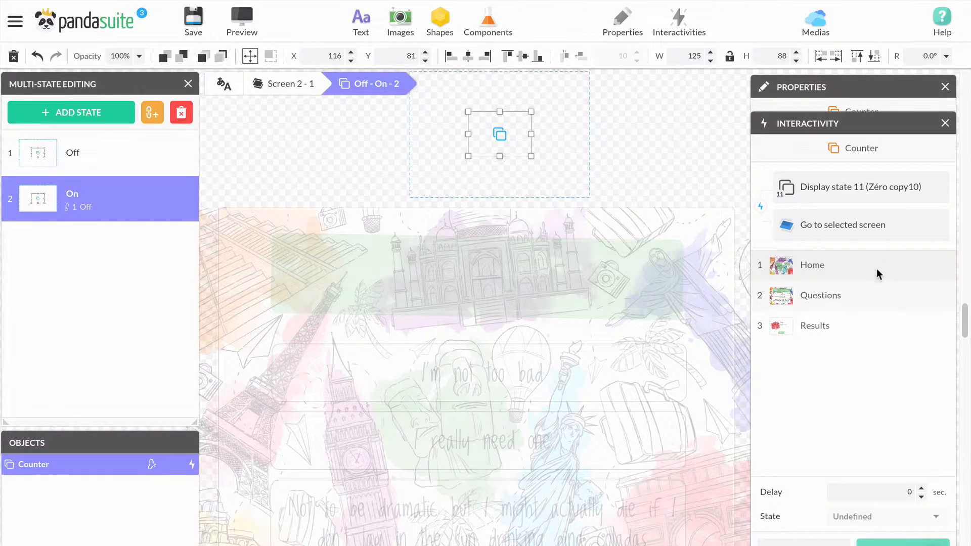
left_click(859, 325)
left_click(882, 517)
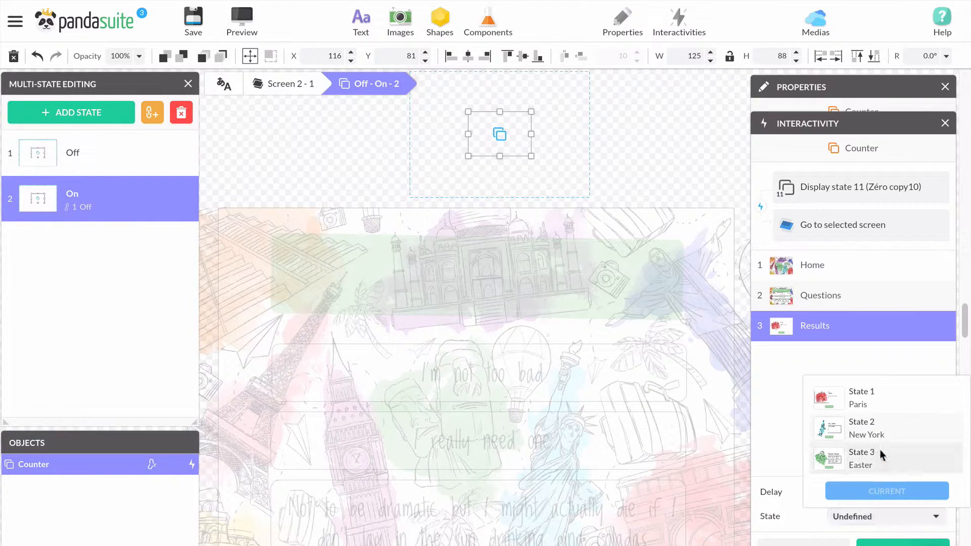
left_click(880, 452)
left_click(878, 544)
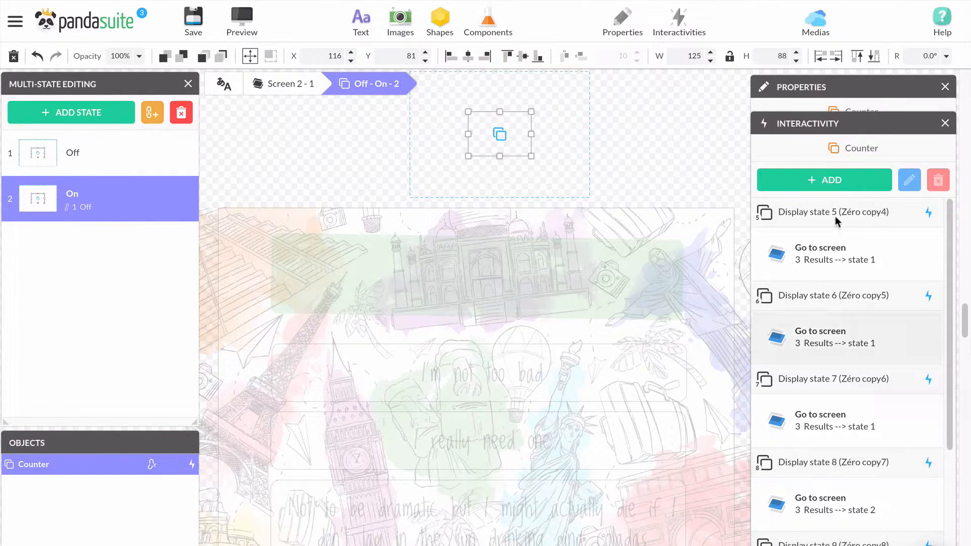
Step: Start adding another interaction to Counter in the On state
left_click(845, 175)
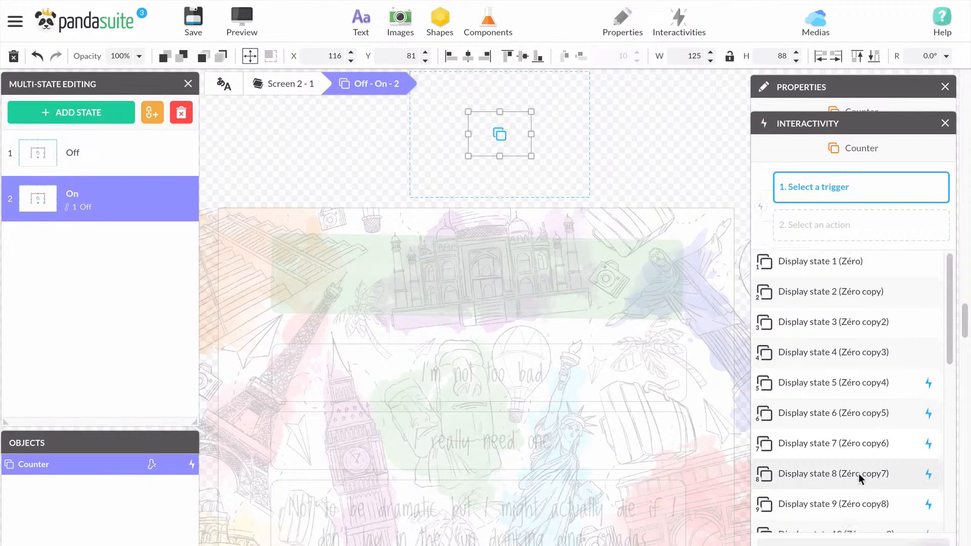